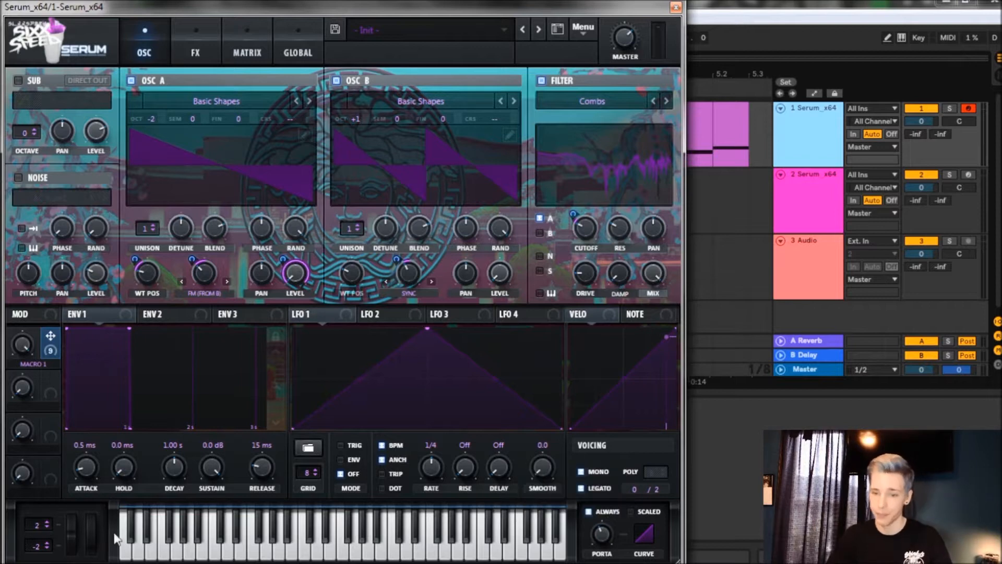
left_click_drag(69, 539, 73, 562)
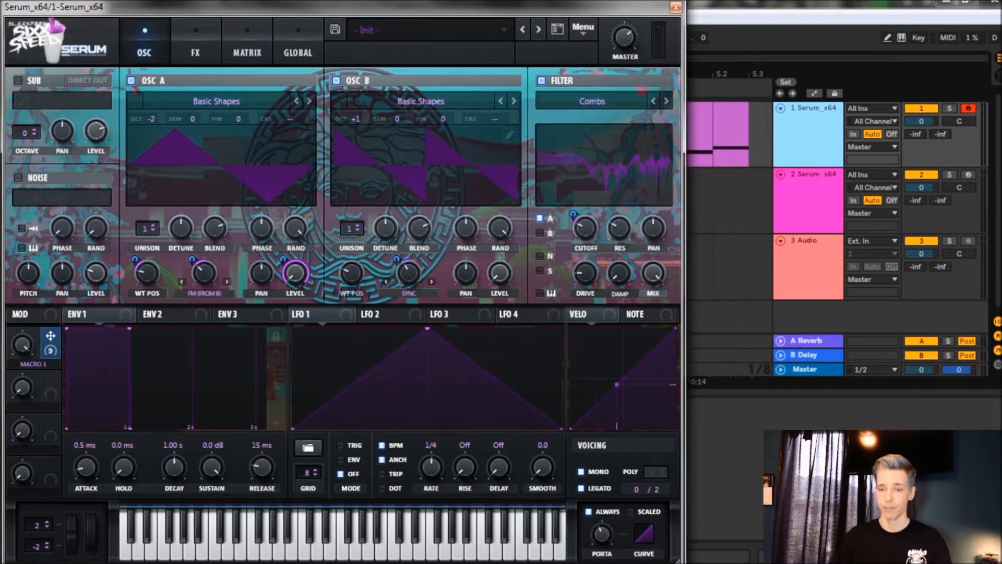
mouse_move(24, 381)
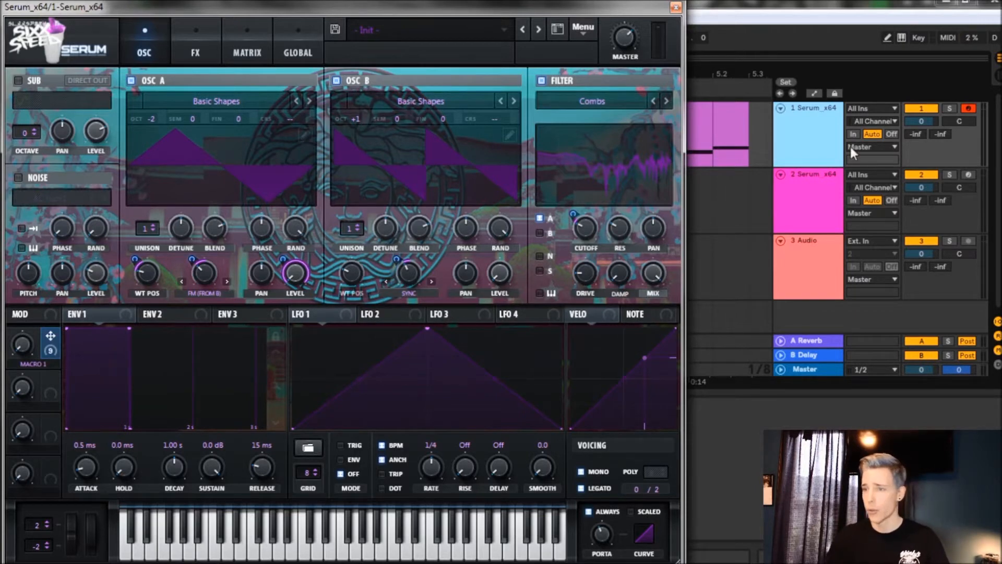
Open the Serum instance on the second track and set oscillator A's octave to -2.
left_click(815, 212)
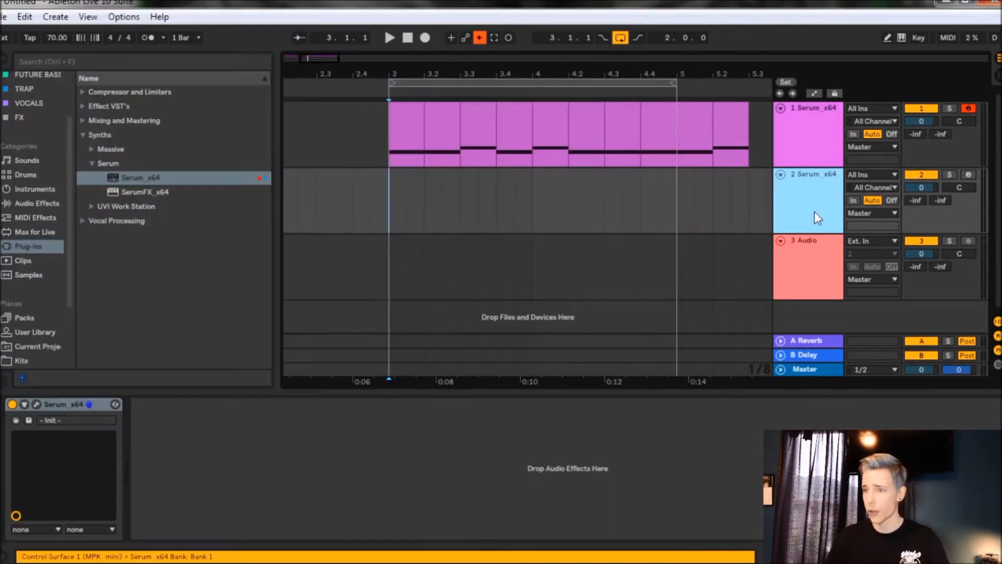
left_click(37, 404)
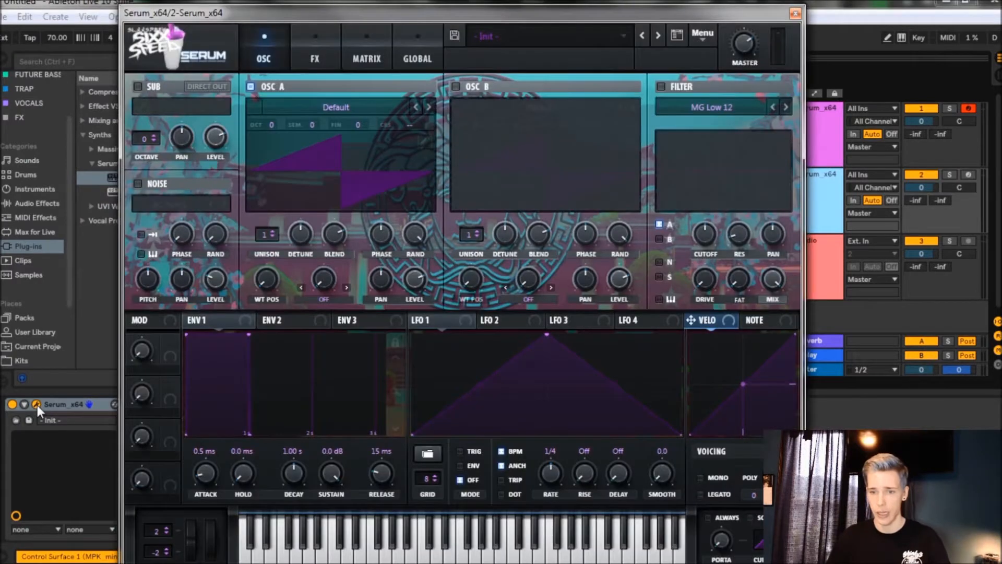
left_click(690, 32)
left_click(733, 116)
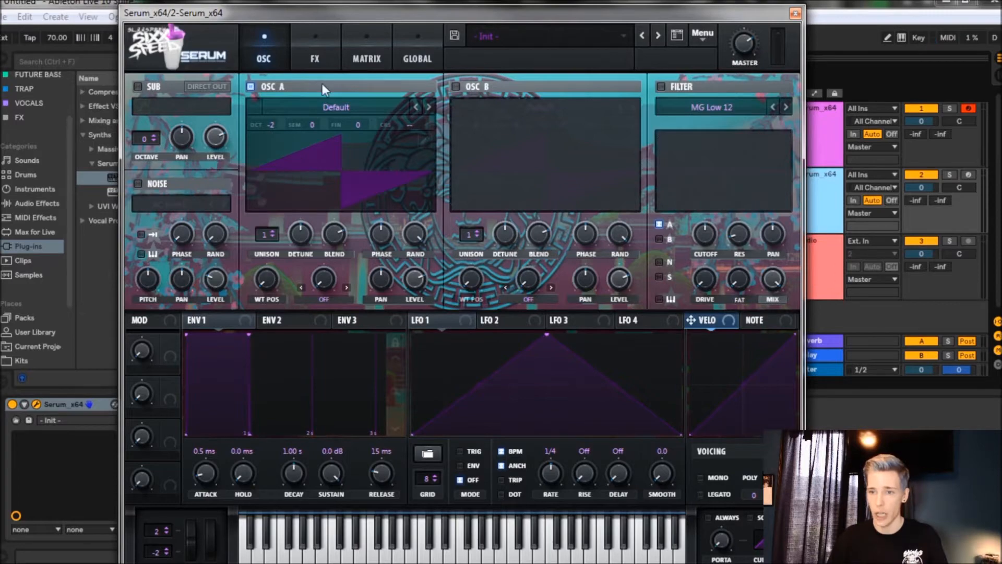
Load the Analog wavetable Basic Shapes into oscillator A and raise its wavetable position to the saw shape.
left_click(323, 107)
mouse_move(369, 154)
mouse_move(313, 50)
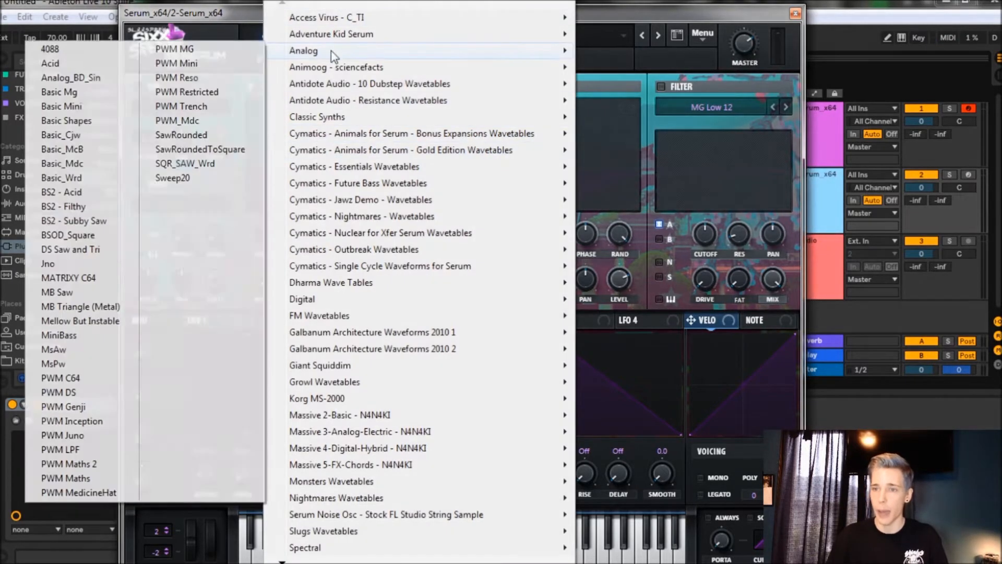
left_click(76, 123)
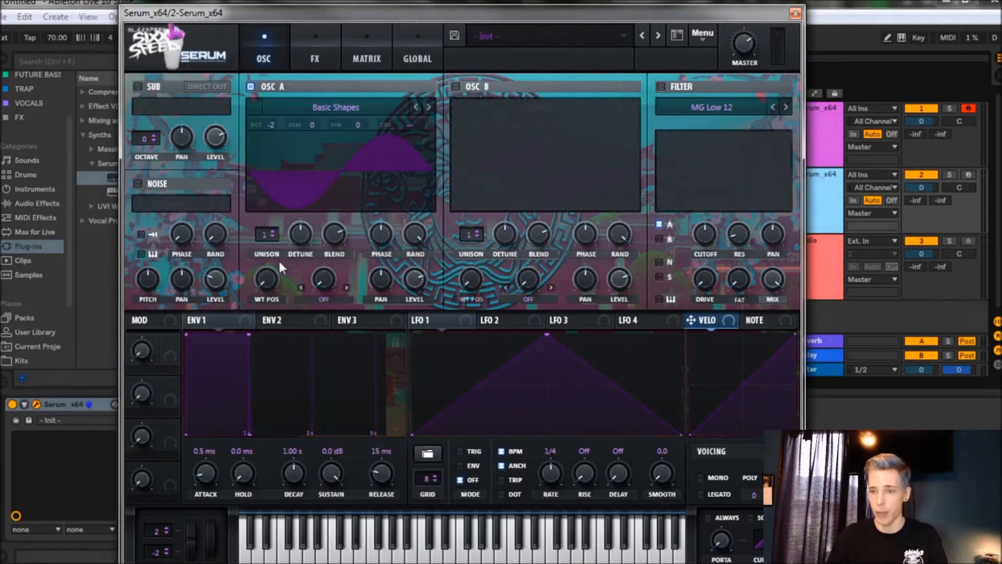
mouse_move(264, 280)
left_click_drag(263, 264, 266, 254)
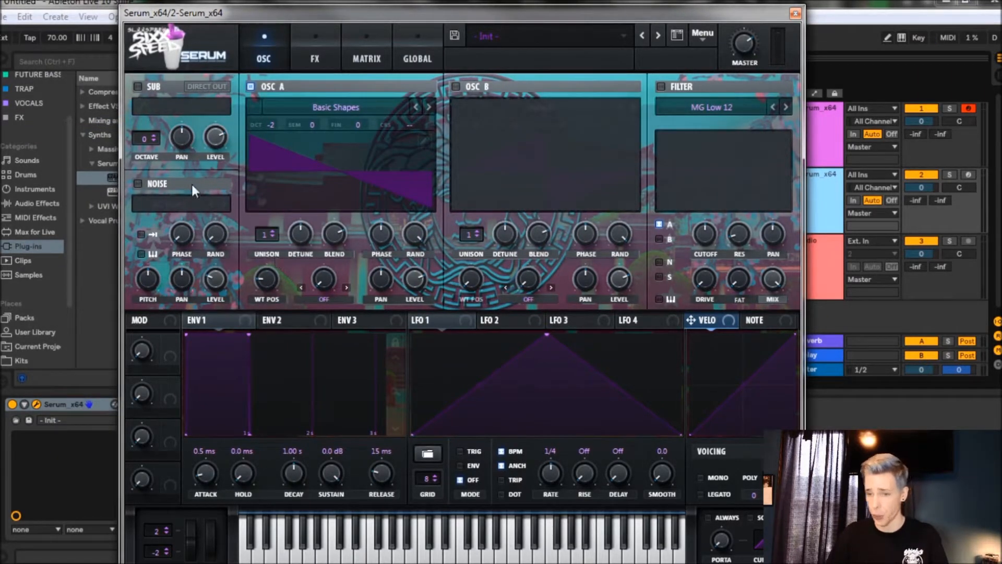
Assign Macro 1 to oscillator A's wavetable position and reduce the modulation amount.
left_click_drag(169, 352, 261, 281)
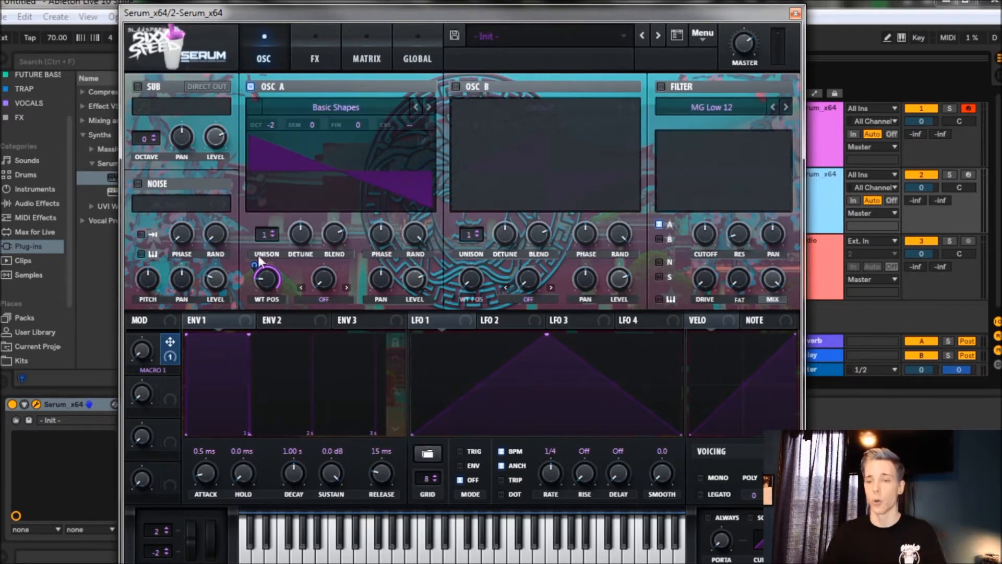
left_click_drag(258, 273, 254, 321)
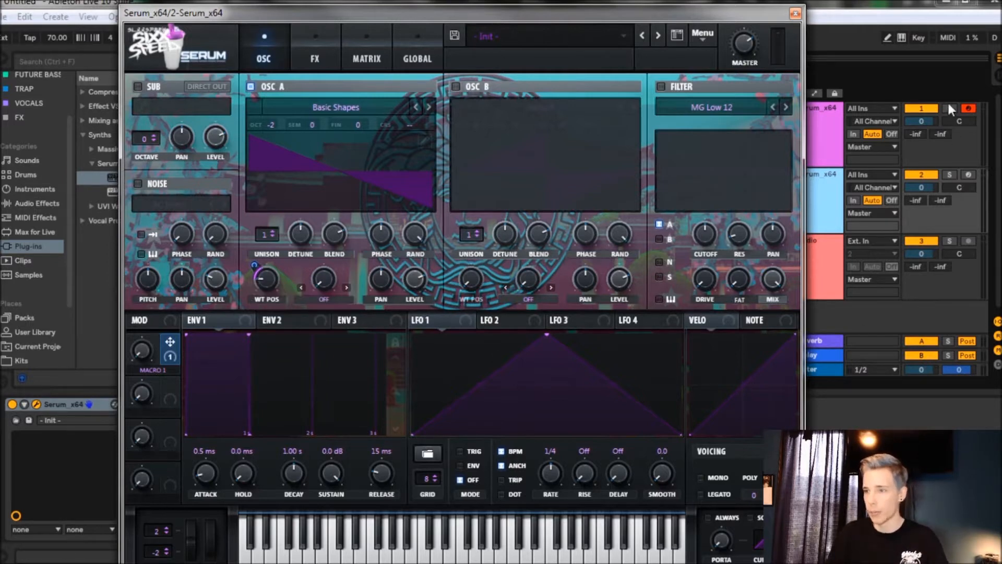
Arm the second track for recording and sweep Macro 1 up and back to zero to test the wavetable modulation.
left_click(969, 174)
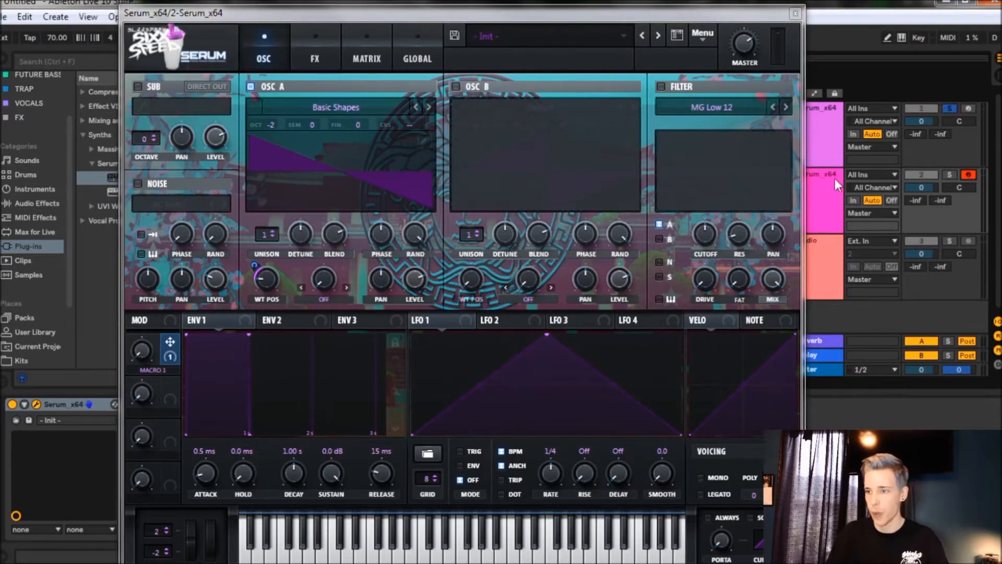
left_click_drag(143, 354, 145, 405)
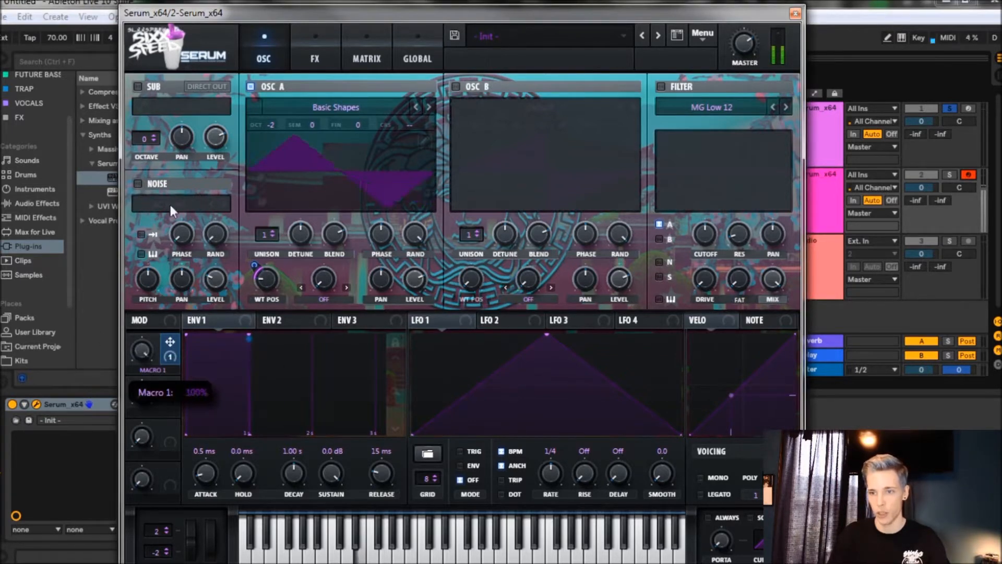
left_click_drag(142, 351, 137, 251)
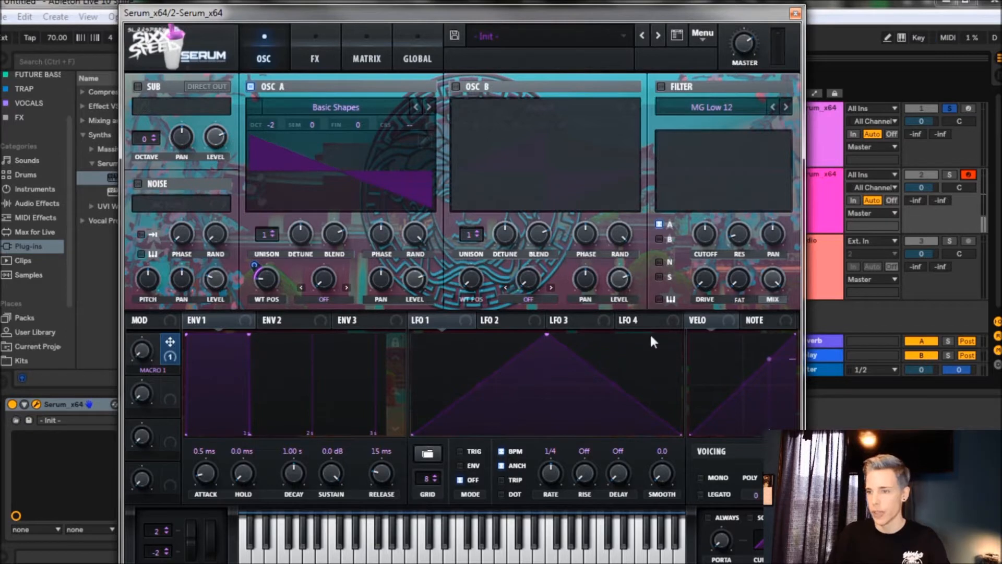
left_click(954, 173)
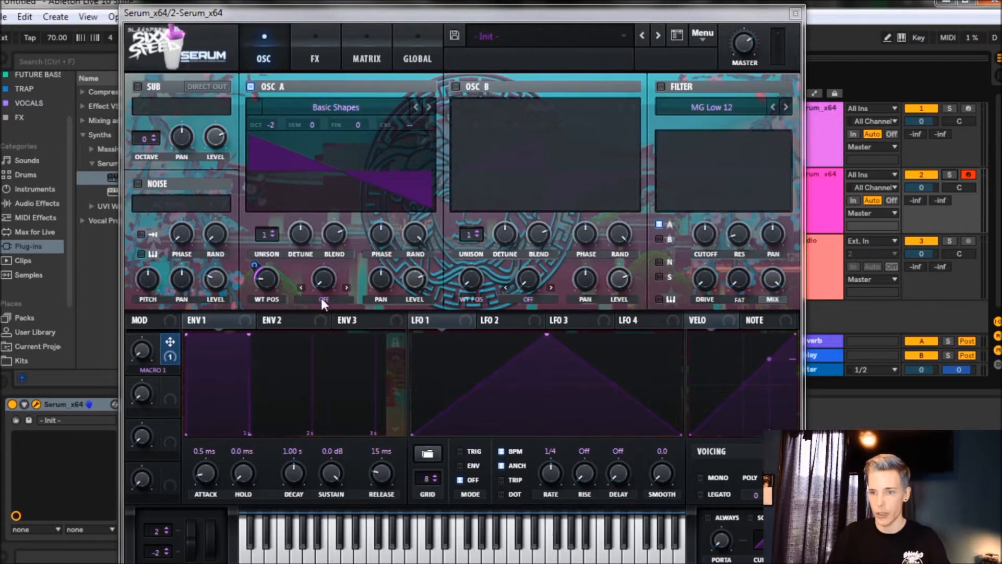
Turn oscillator A's level all the way down and assign Macro 1 to it.
left_click_drag(414, 279, 395, 385)
left_click_drag(168, 349, 414, 280)
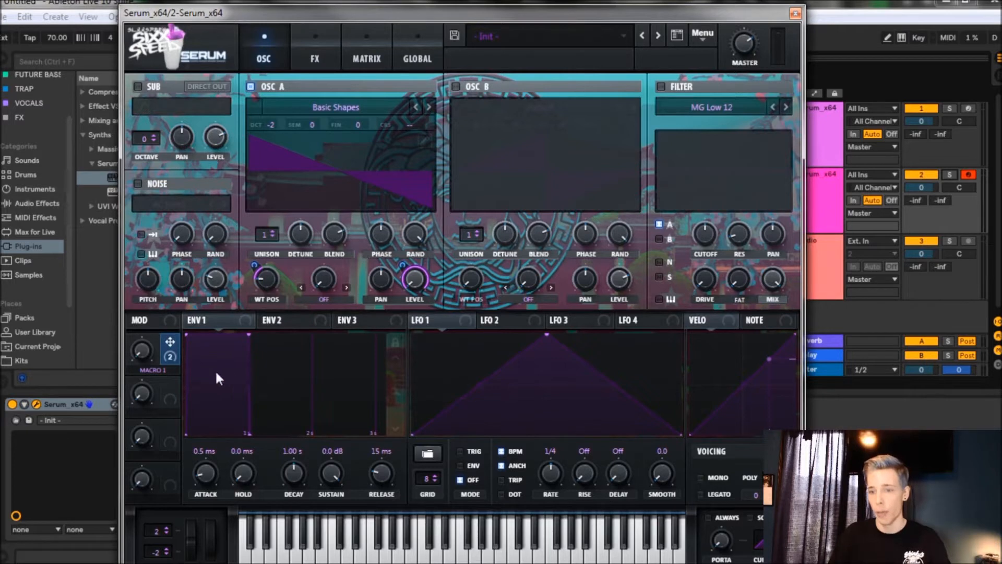
Set oscillator A's warp mode to FM (from B) and the warp amount to 32%.
left_click(331, 296)
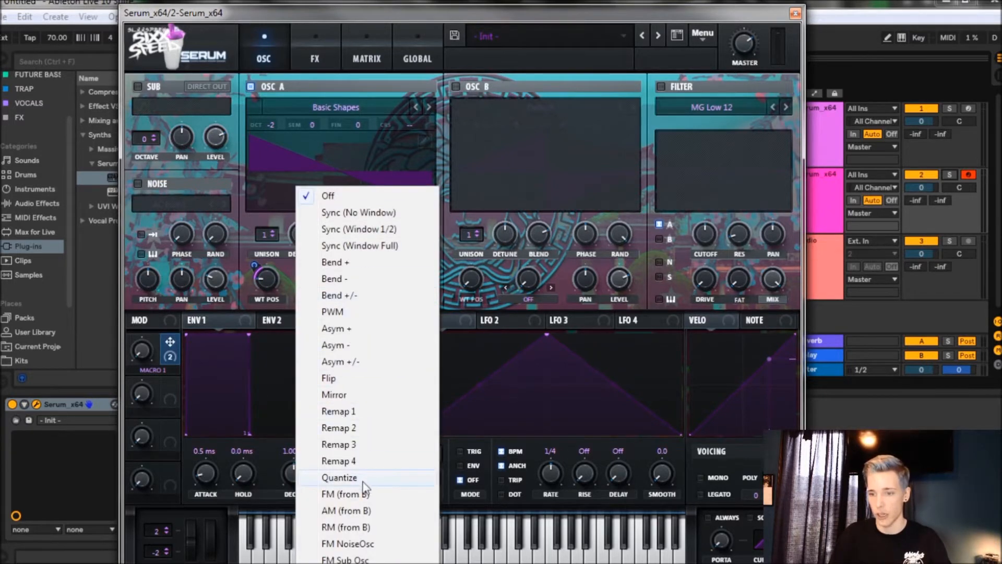
left_click(358, 495)
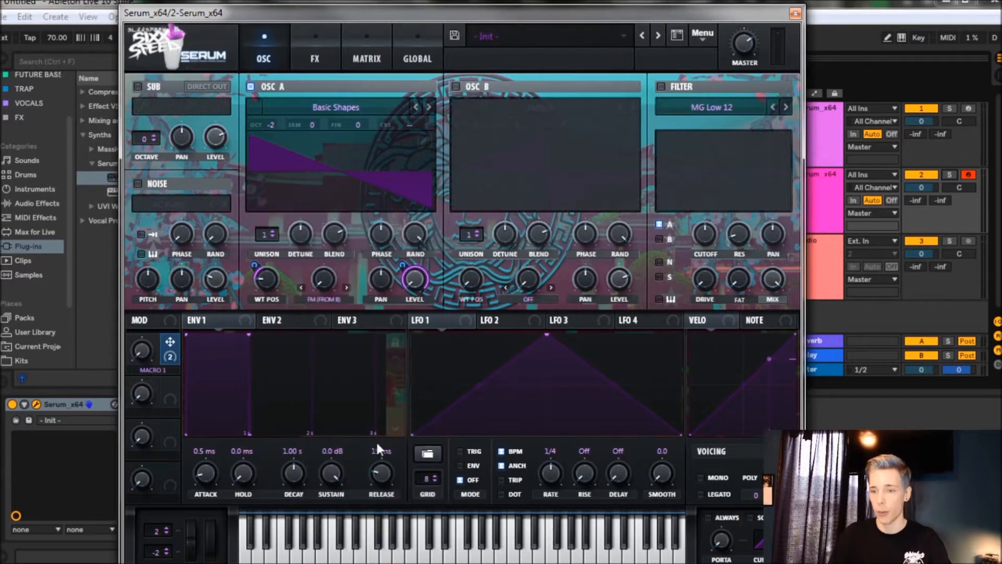
mouse_move(321, 282)
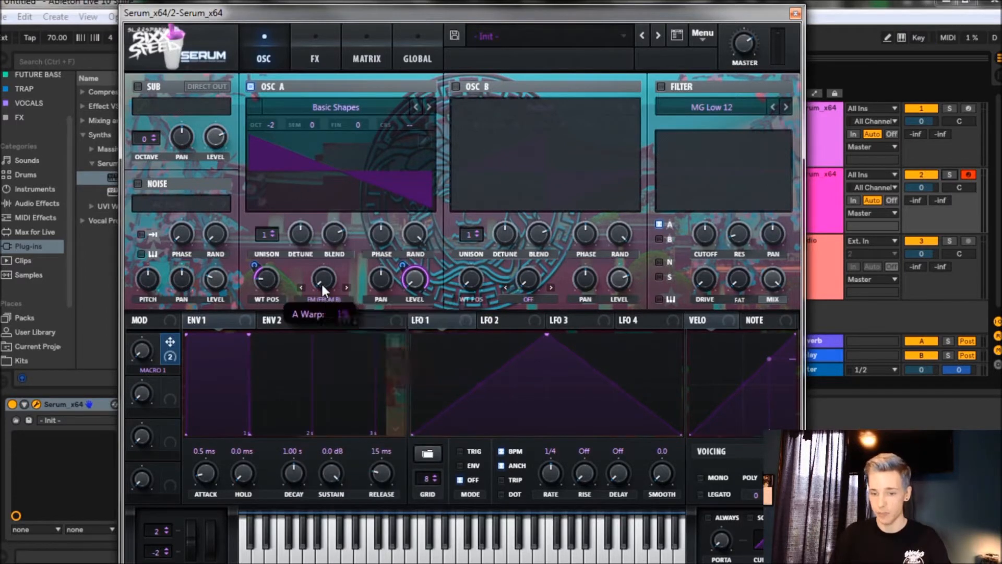
left_click_drag(324, 279, 335, 244)
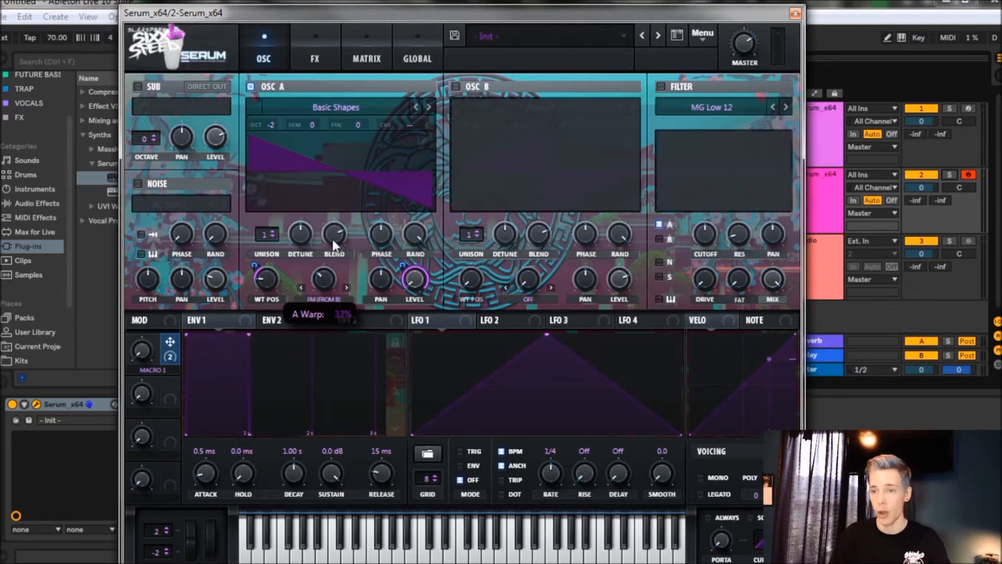
Assign Macro 1 to oscillator A's FM warp and reduce the modulation to a small positive amount.
left_click_drag(169, 343, 319, 281)
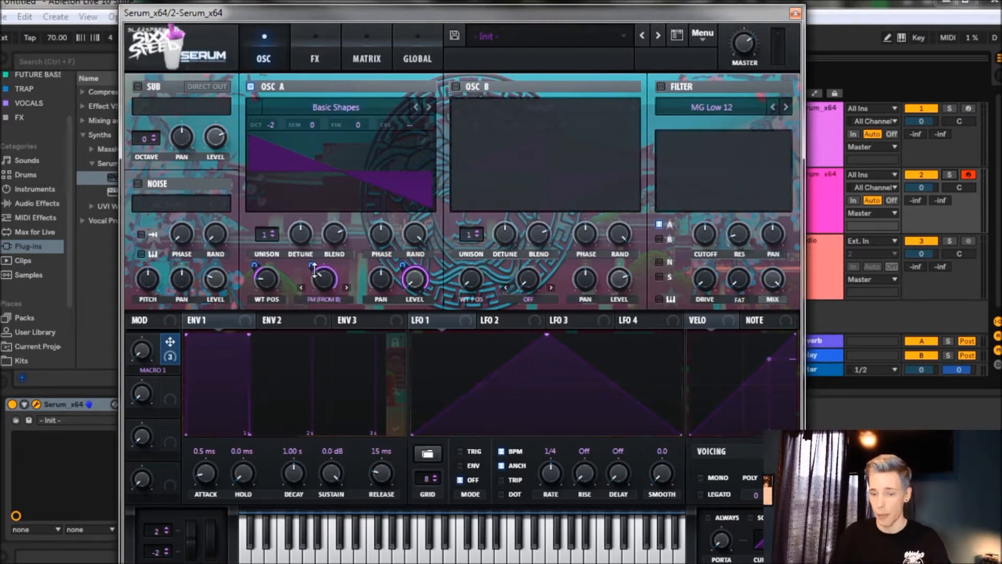
left_click_drag(311, 274, 303, 299)
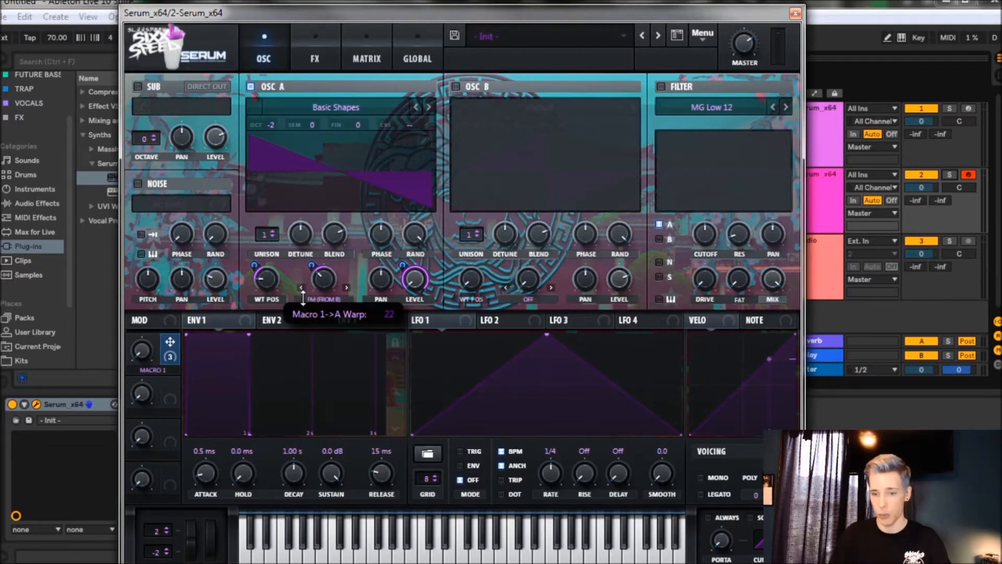
left_click_drag(303, 297, 303, 303)
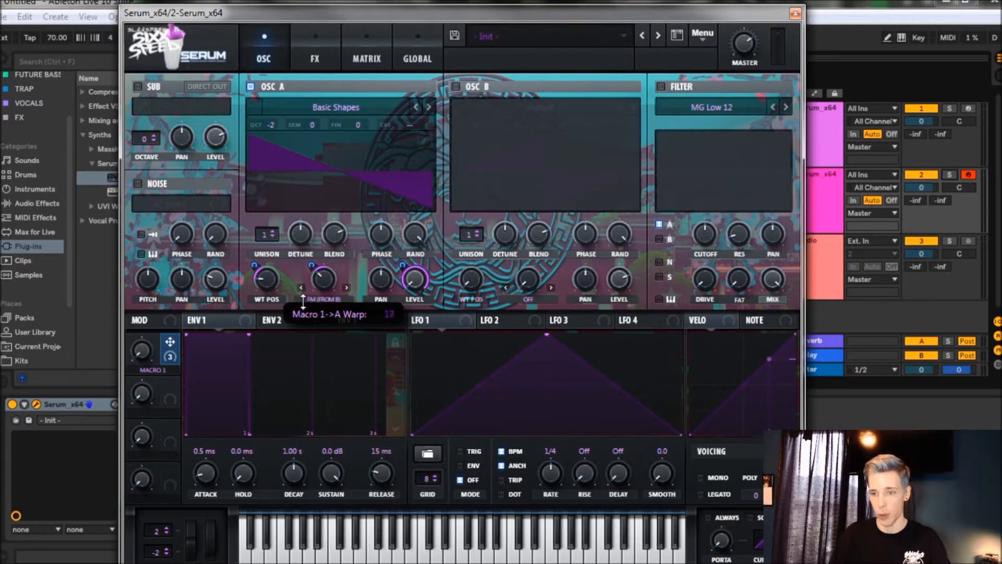
left_click_drag(302, 300, 303, 301)
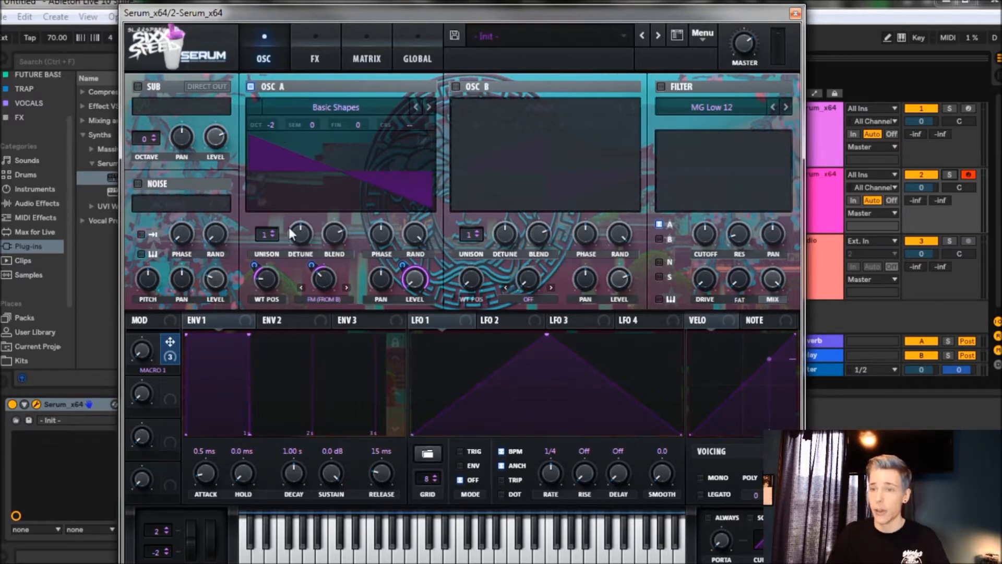
Enable oscillator B at octave +1 with the Analog wavetable Basic Shapes, positioned on the saw shape.
left_click(456, 87)
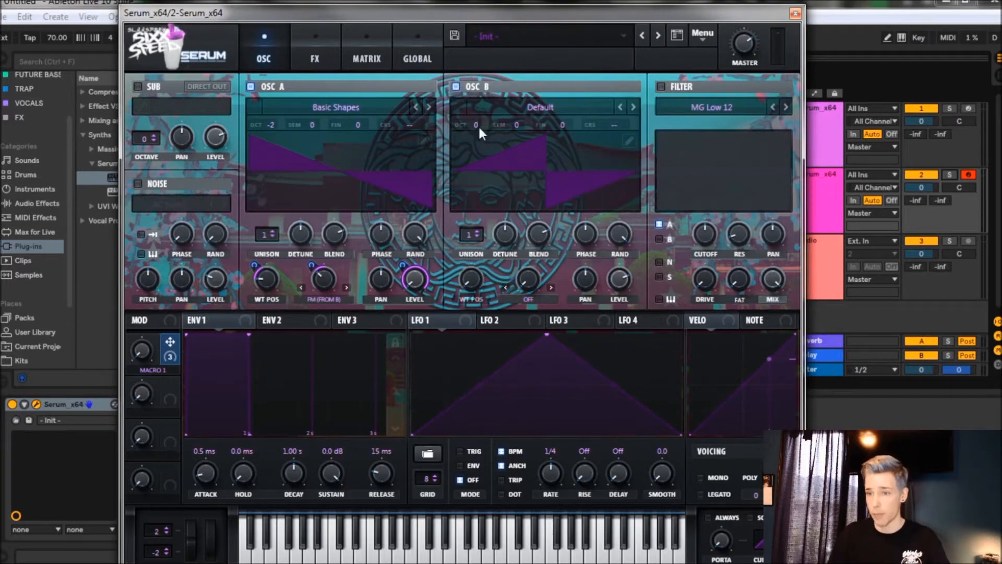
mouse_move(477, 131)
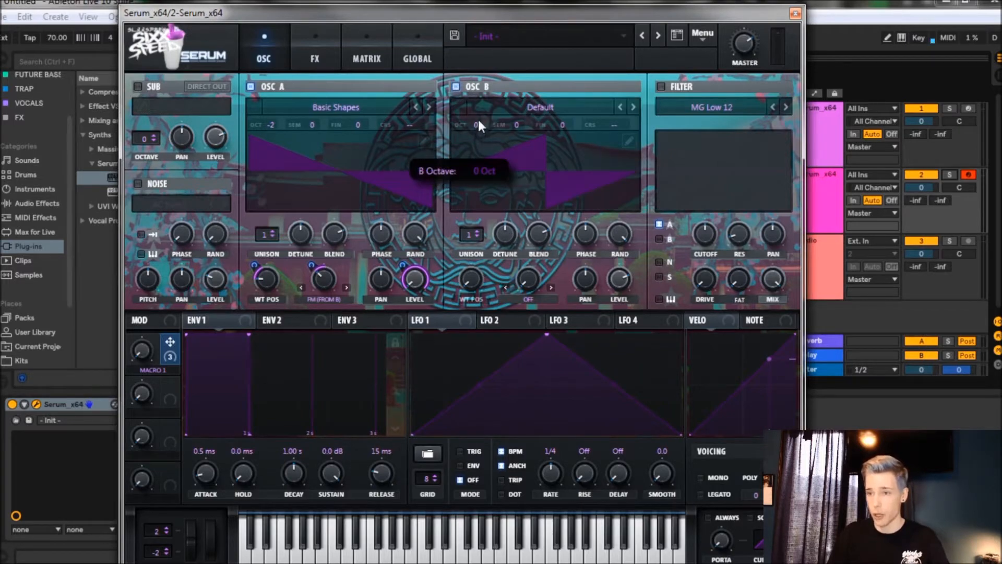
left_click(529, 107)
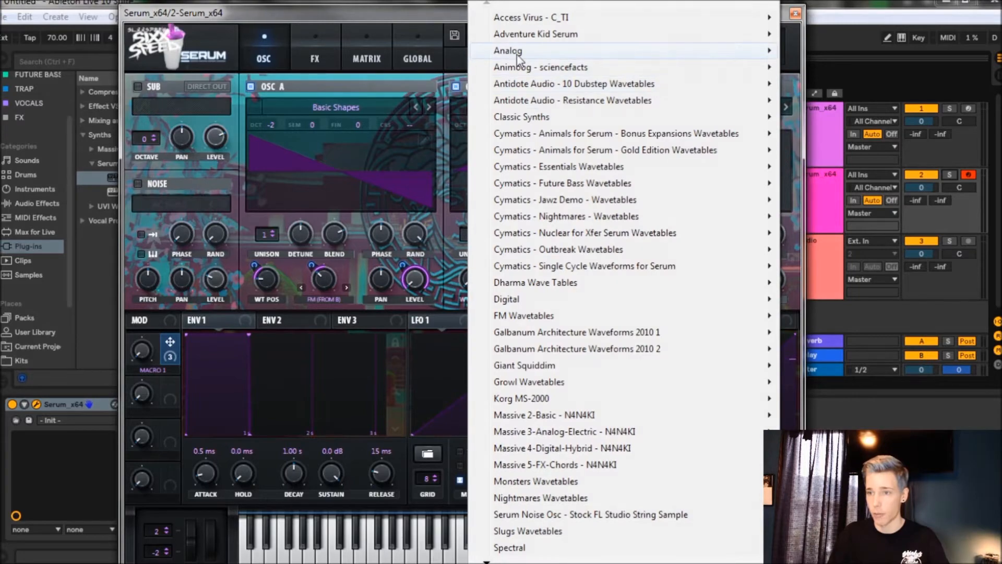
mouse_move(517, 53)
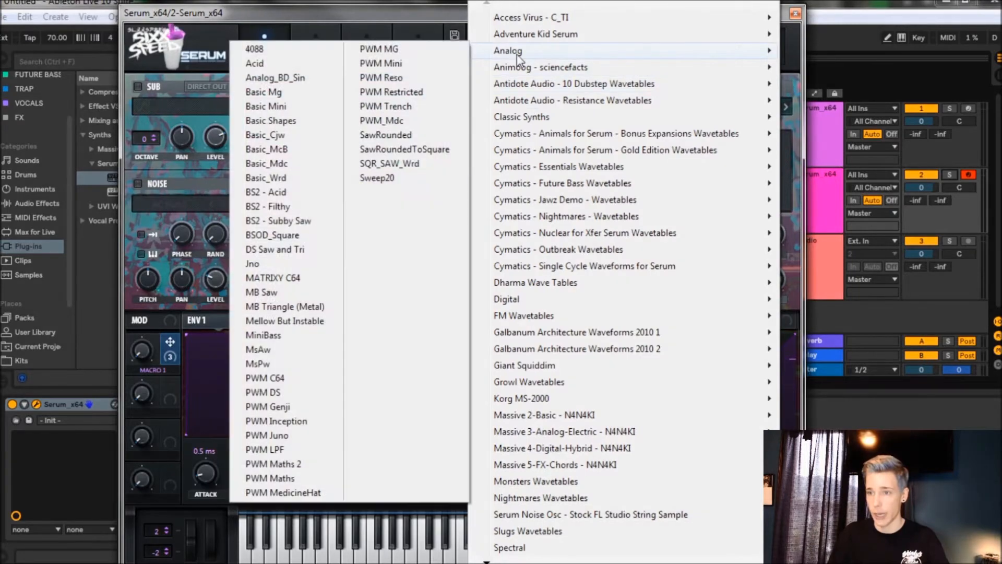
left_click(292, 122)
left_click_drag(470, 279, 472, 242)
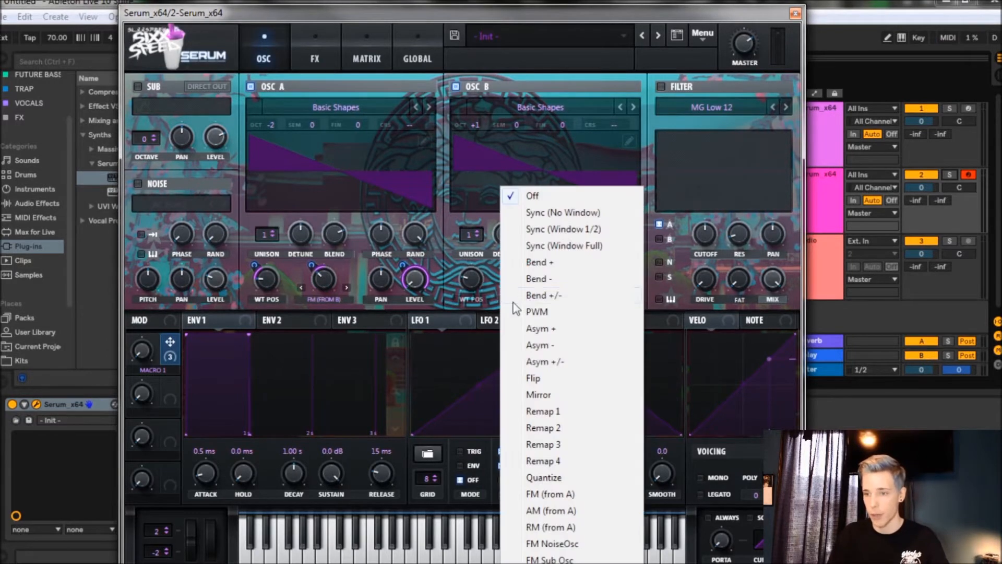
Set oscillator B's warp mode to Sync (No Window) and raise the warp until the waveform shows two saw cycles.
left_click(547, 213)
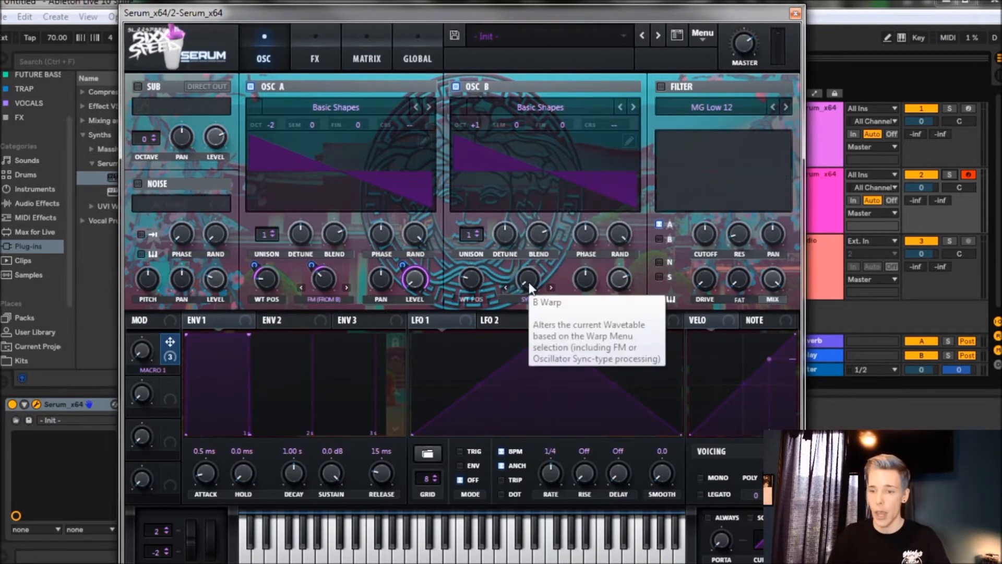
left_click_drag(528, 280, 540, 227)
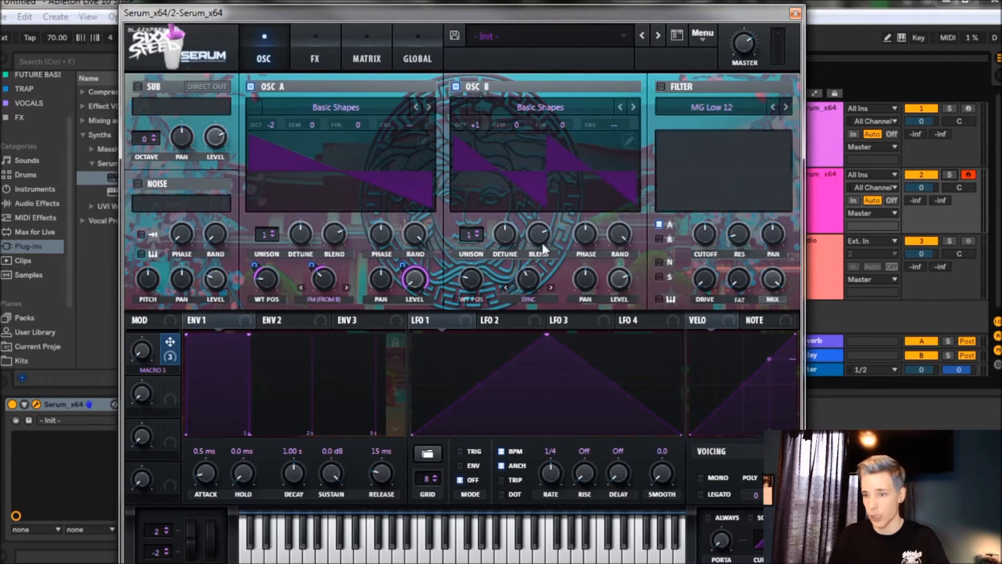
left_click_drag(531, 279, 529, 276)
left_click(529, 276)
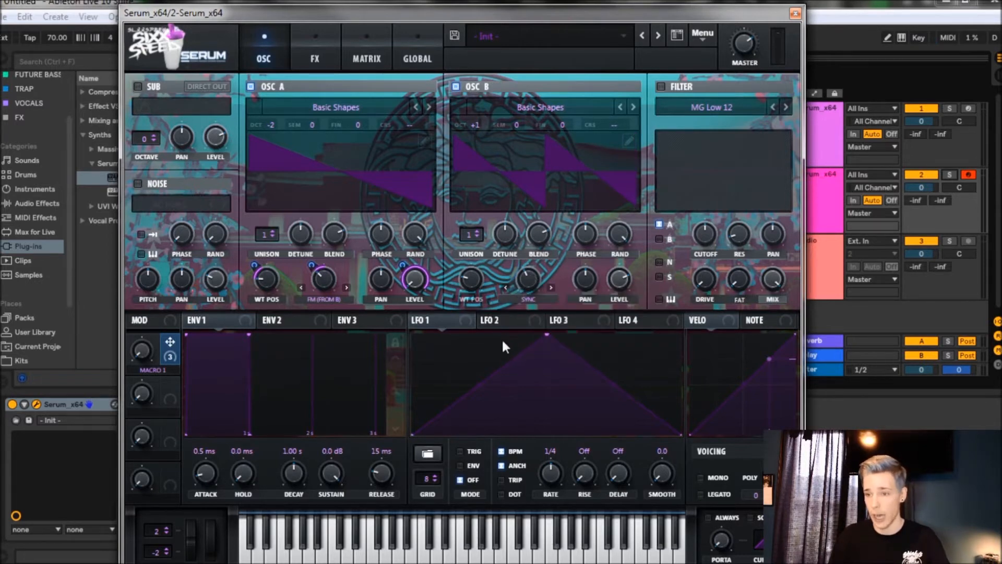
Assign Macro 1 to oscillator B's sync warp and adjust the modulation amount.
left_click_drag(170, 344, 524, 253)
left_click_drag(556, 289, 509, 296)
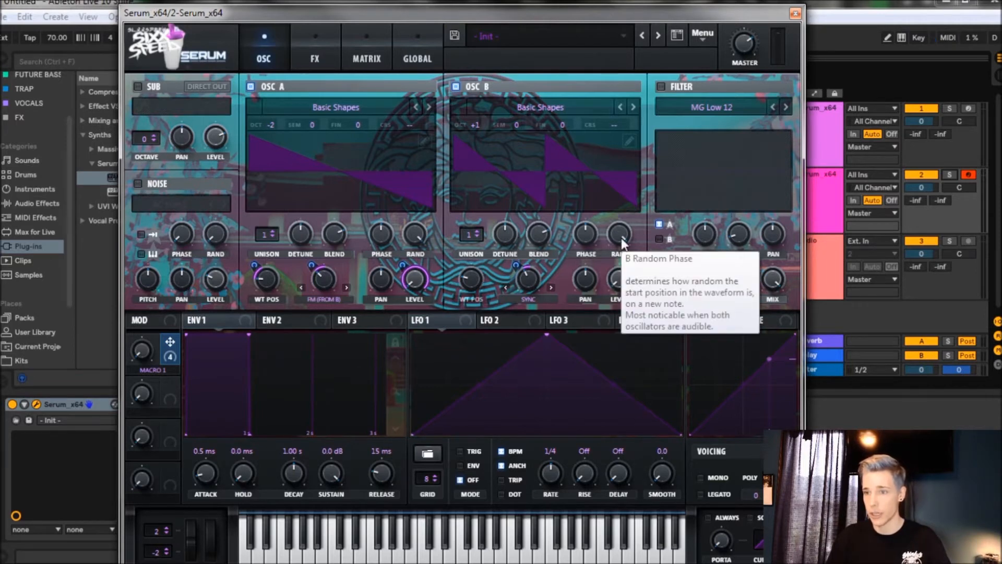
Enable Mono, Legato and Always in the voicing settings and raise the portamento time slightly.
left_click(660, 87)
left_click(660, 87)
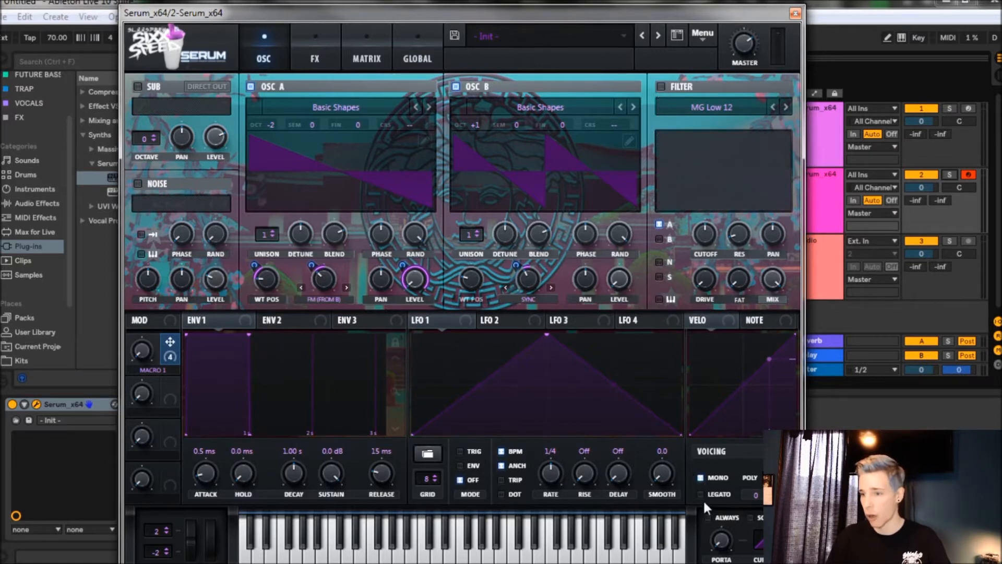
left_click(709, 519)
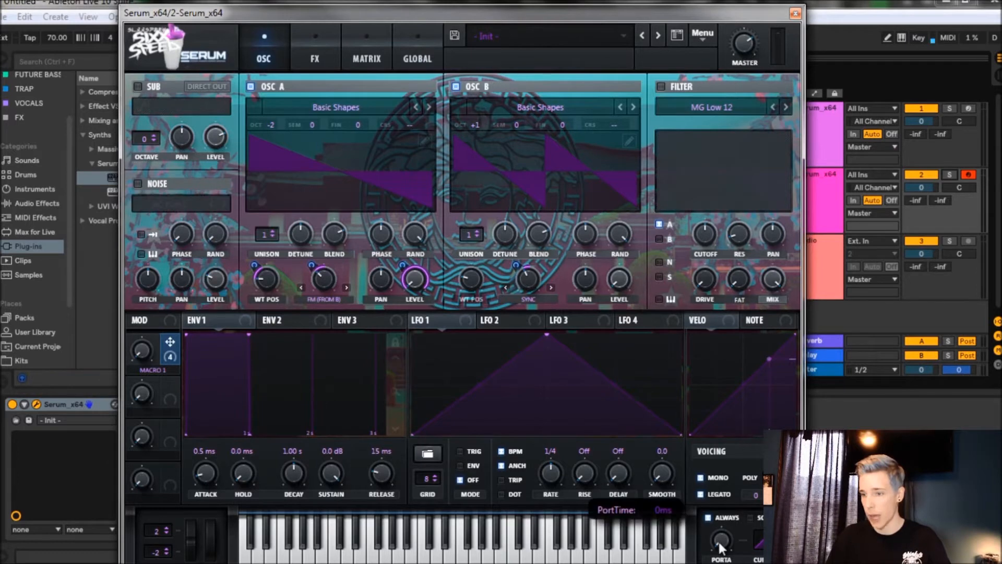
left_click_drag(725, 509, 727, 480)
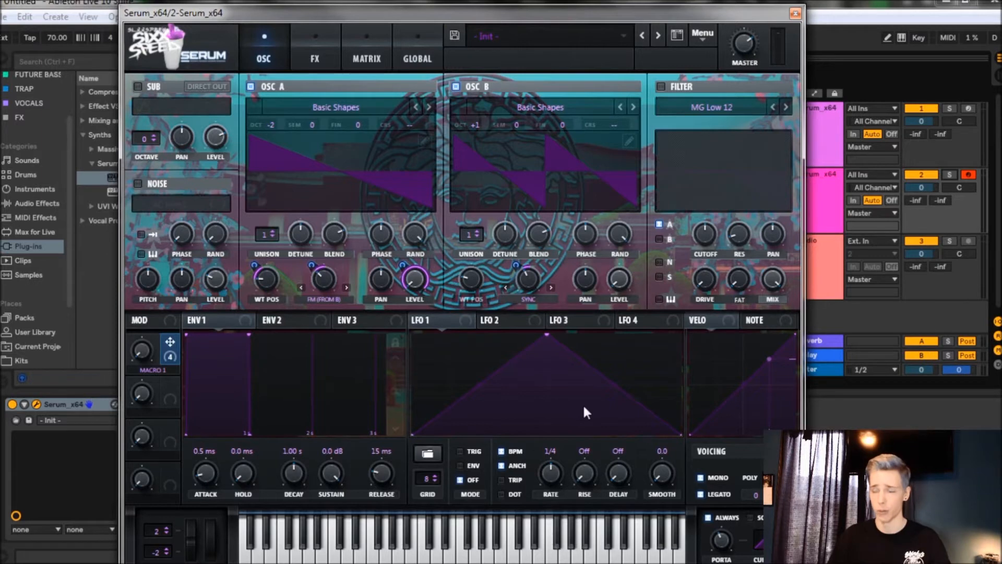
Turn up Macro 1 and enable the filter with the Misc type Combs.
left_click_drag(142, 355, 222, 5)
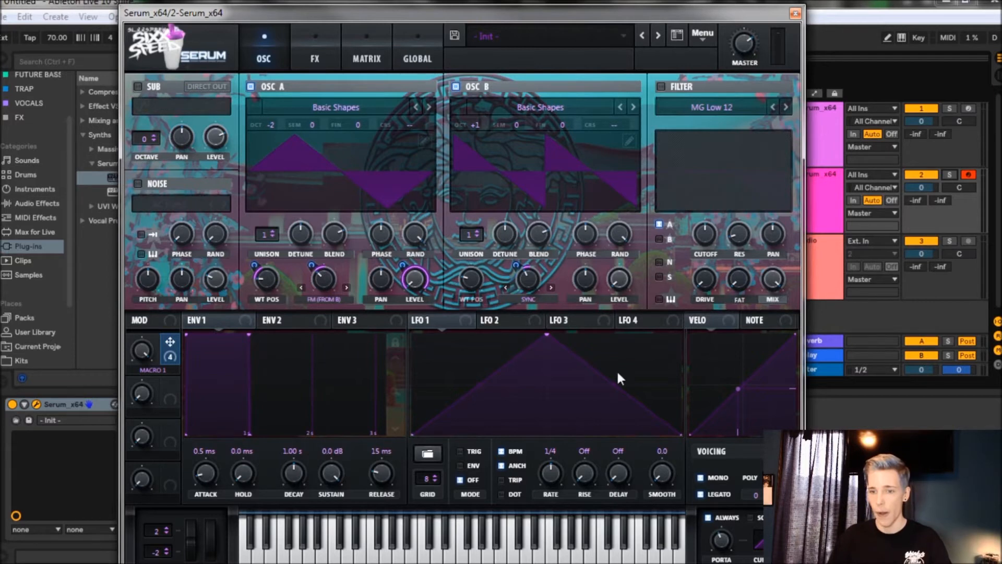
left_click(660, 86)
left_click(690, 107)
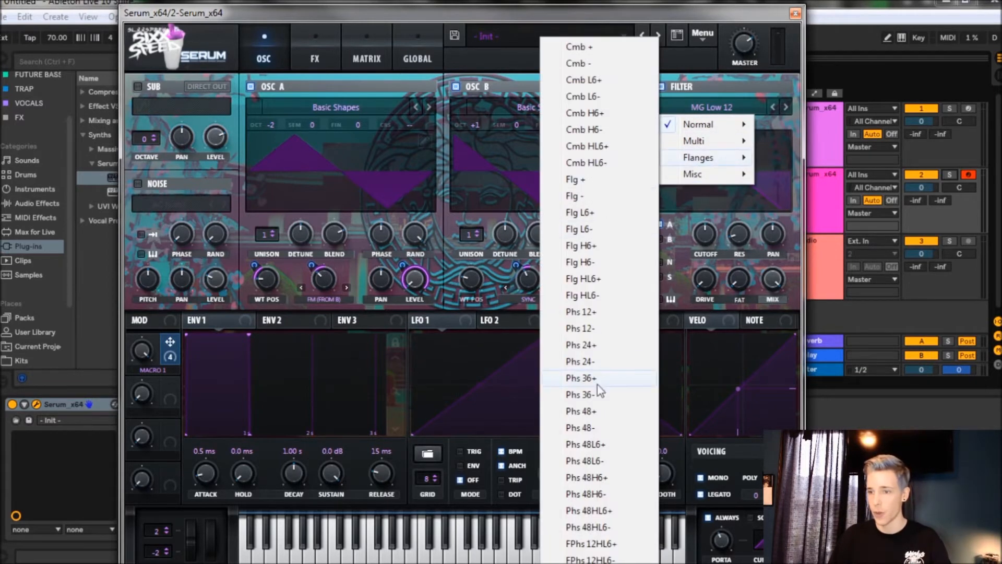
mouse_move(702, 177)
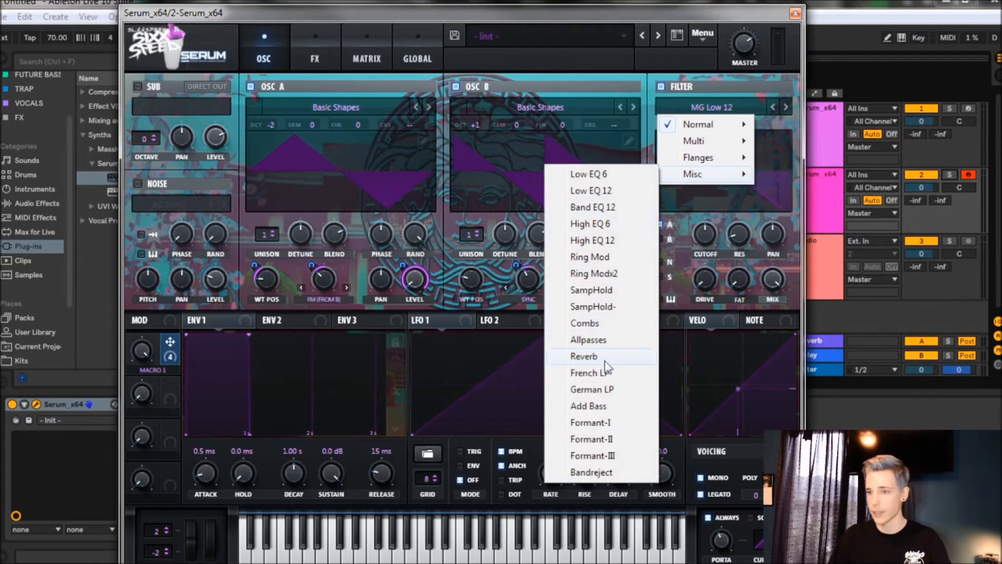
left_click(600, 324)
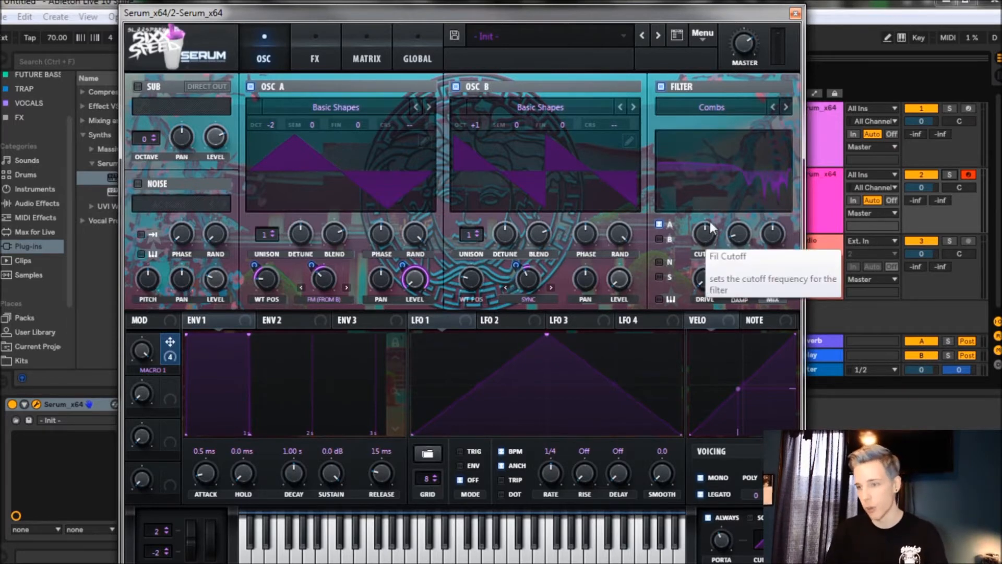
Lower the filter cutoff and assign Macro 1 to it with a small modulation amount.
left_click_drag(703, 237, 685, 254)
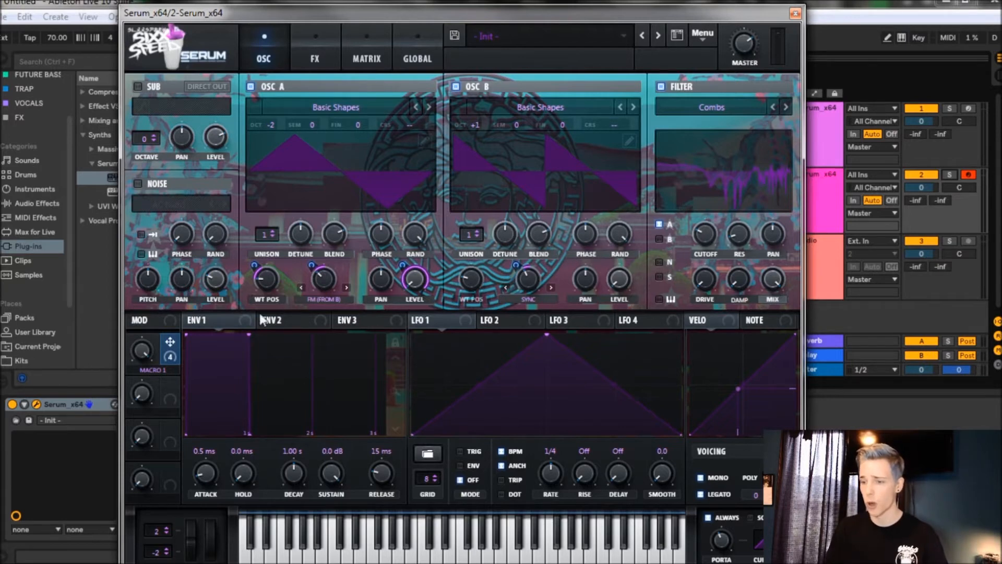
left_click_drag(168, 345, 690, 280)
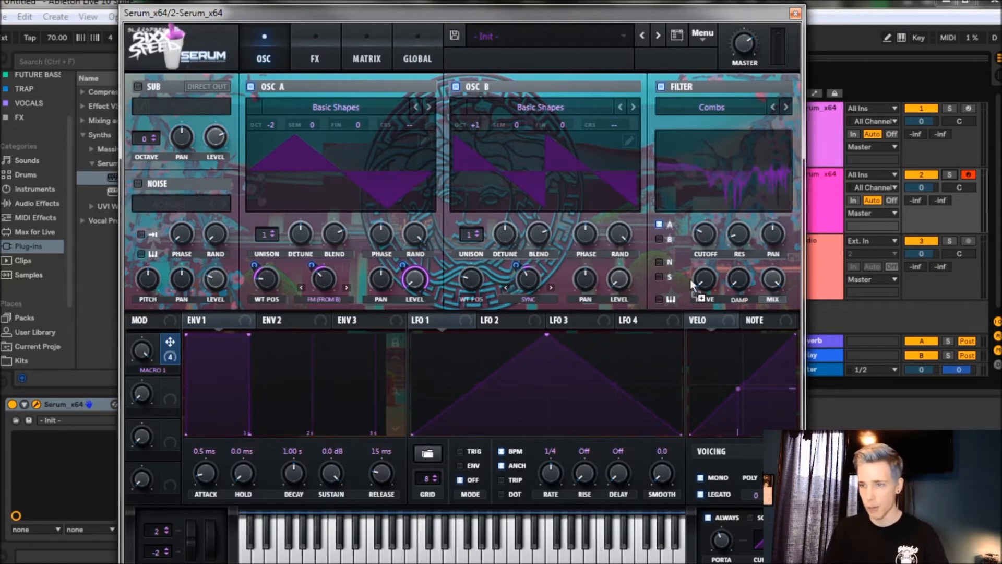
left_click_drag(698, 228, 691, 274)
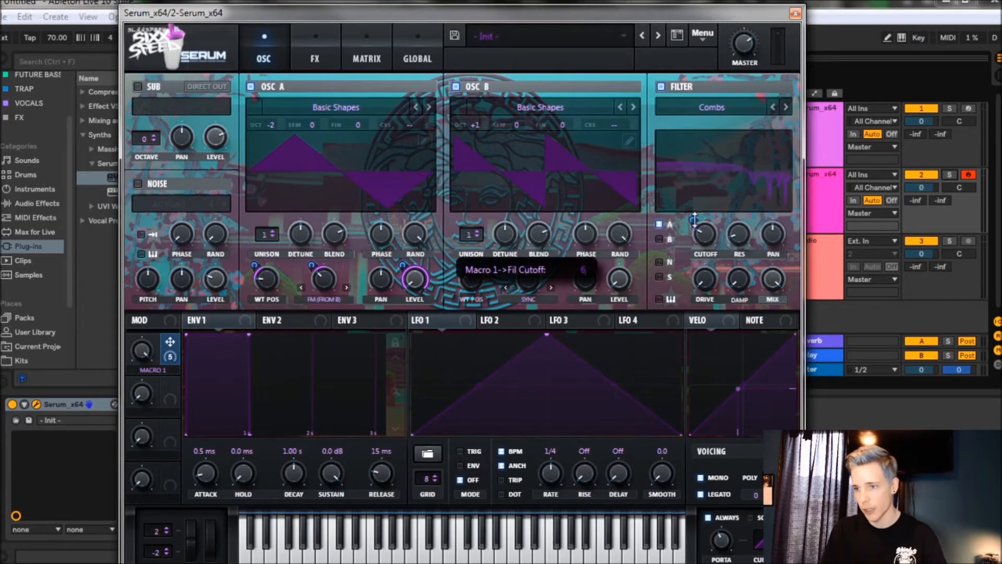
Raise the Combs filter's resonance and drive slightly and audition the sound by sweeping Macro 1.
mouse_move(741, 237)
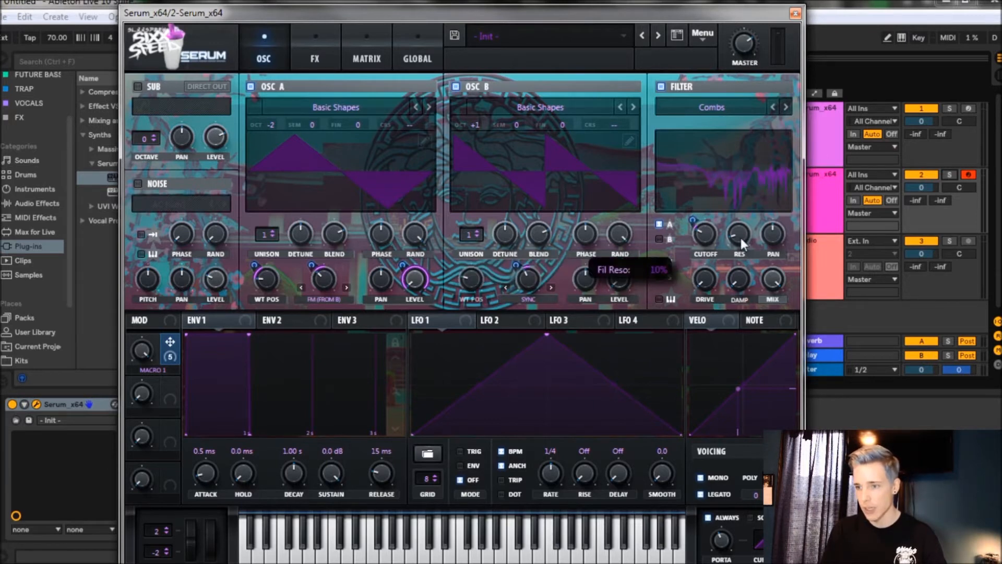
left_click_drag(739, 241, 751, 205)
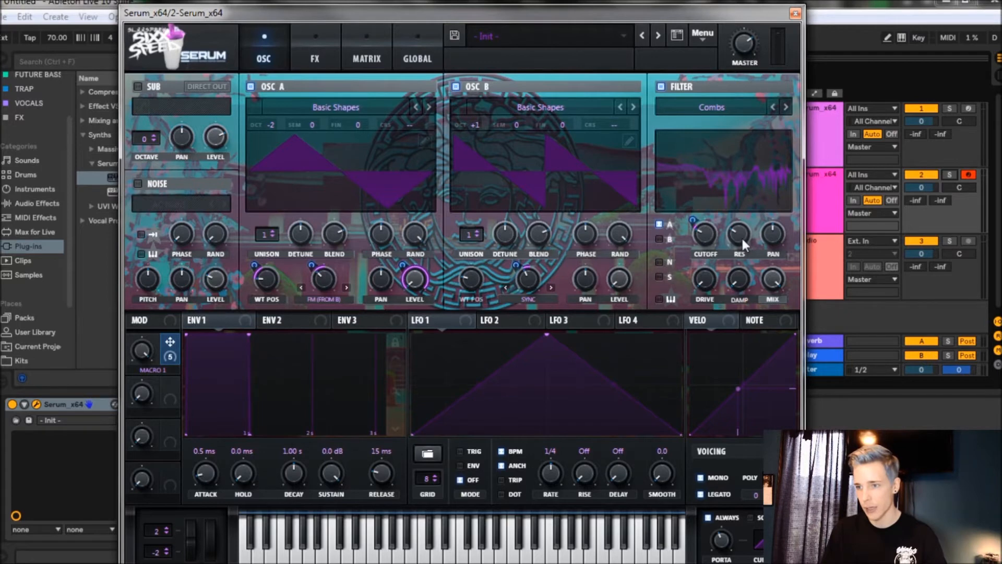
left_click_drag(705, 279, 719, 251)
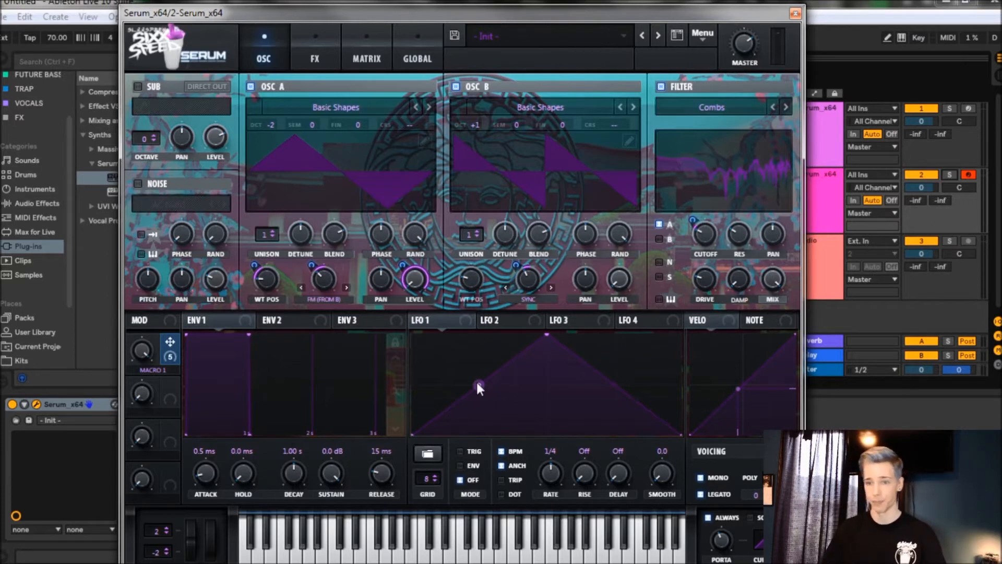
left_click_drag(143, 346, 182, 302)
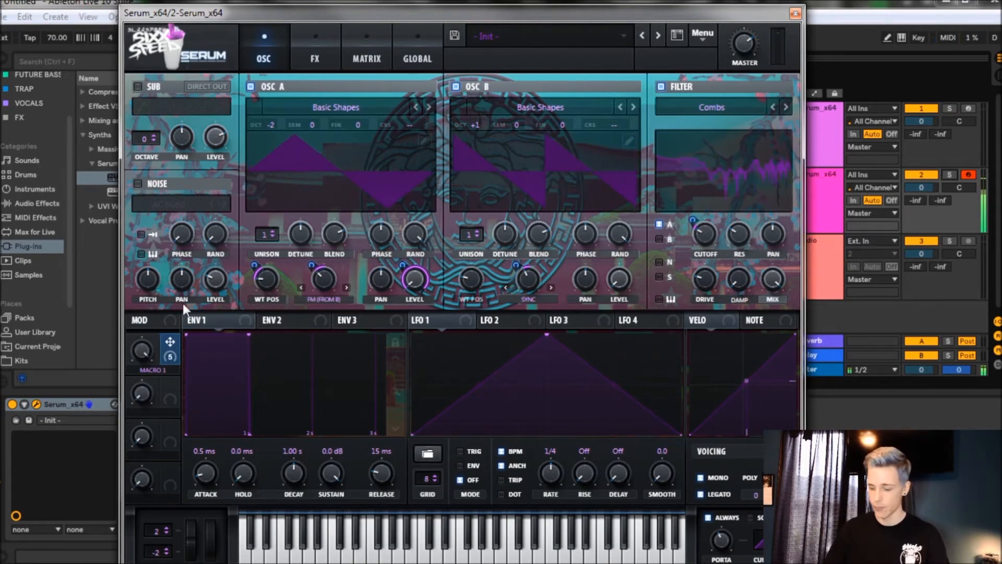
Reorder the effects rack so that Phaser, EQ and Compressor follow directly after Hyper/Dimension.
left_click(315, 60)
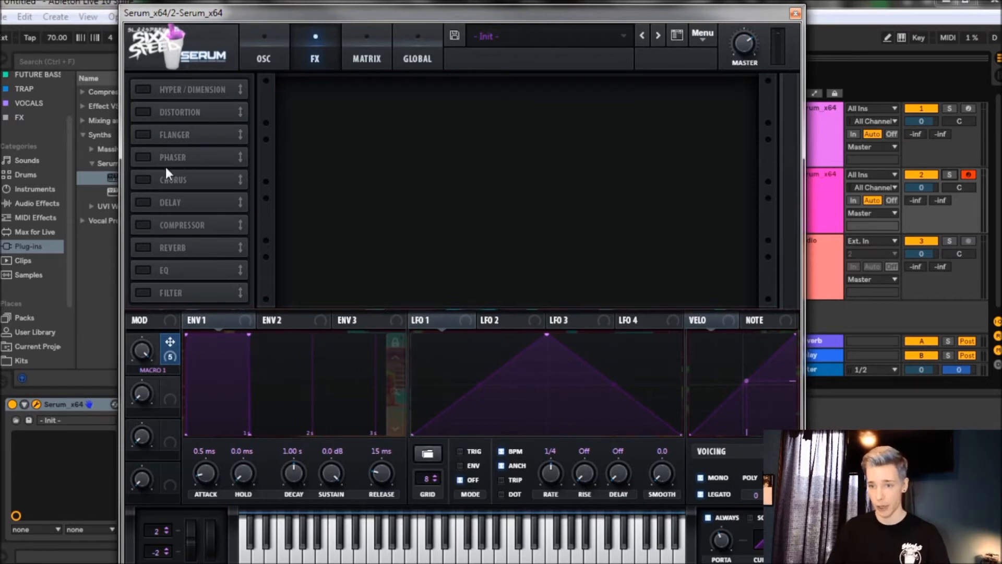
left_click_drag(171, 162, 192, 119)
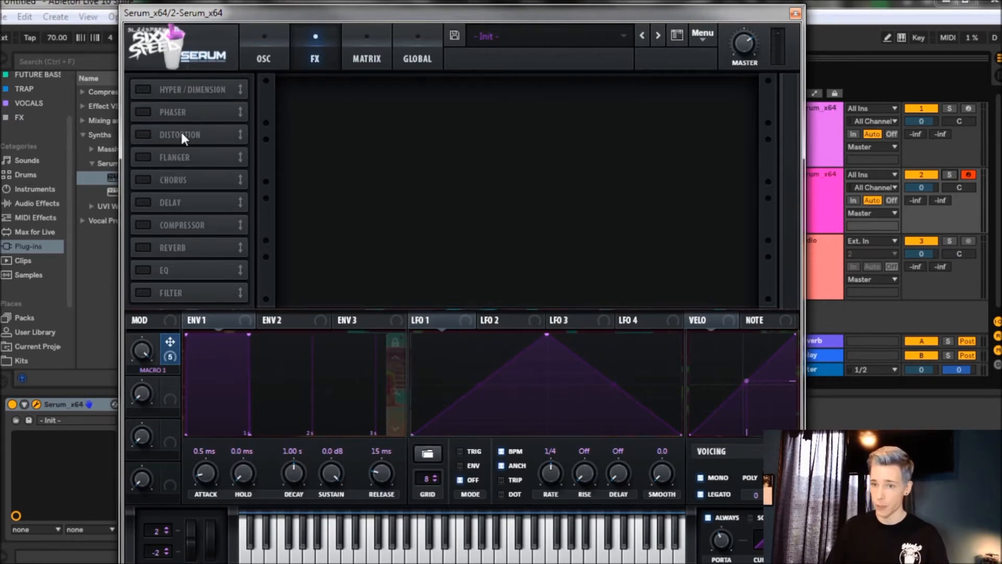
left_click_drag(169, 271, 205, 135)
left_click_drag(192, 253, 222, 161)
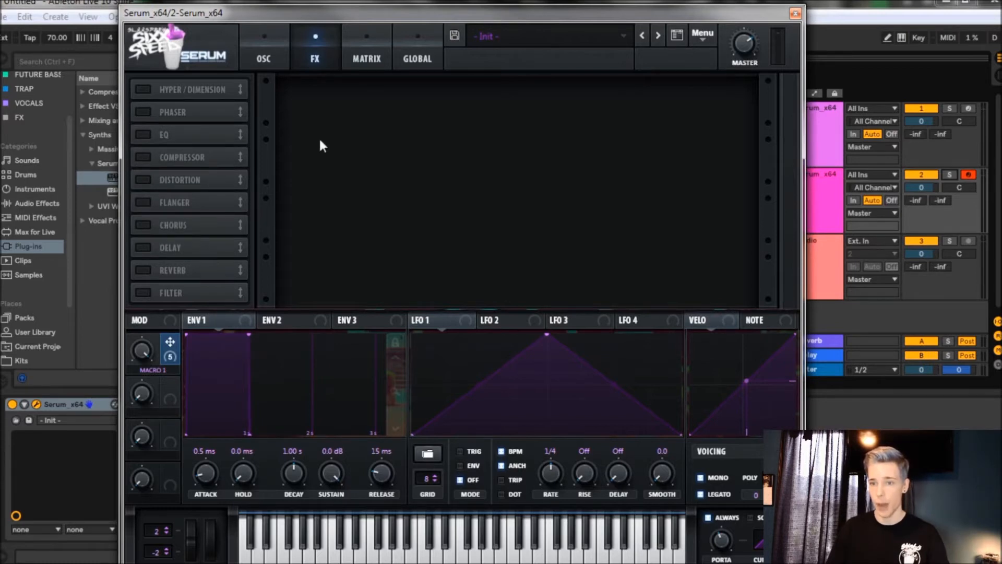
Enable Hyper/Dimension and reduce the Hyper's rate, detune and mix.
left_click(145, 89)
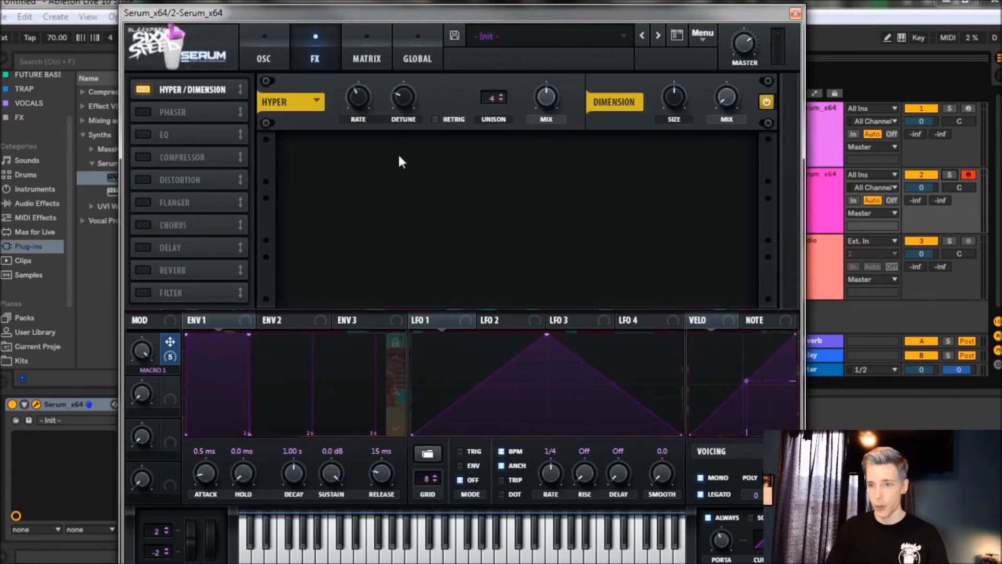
mouse_move(362, 98)
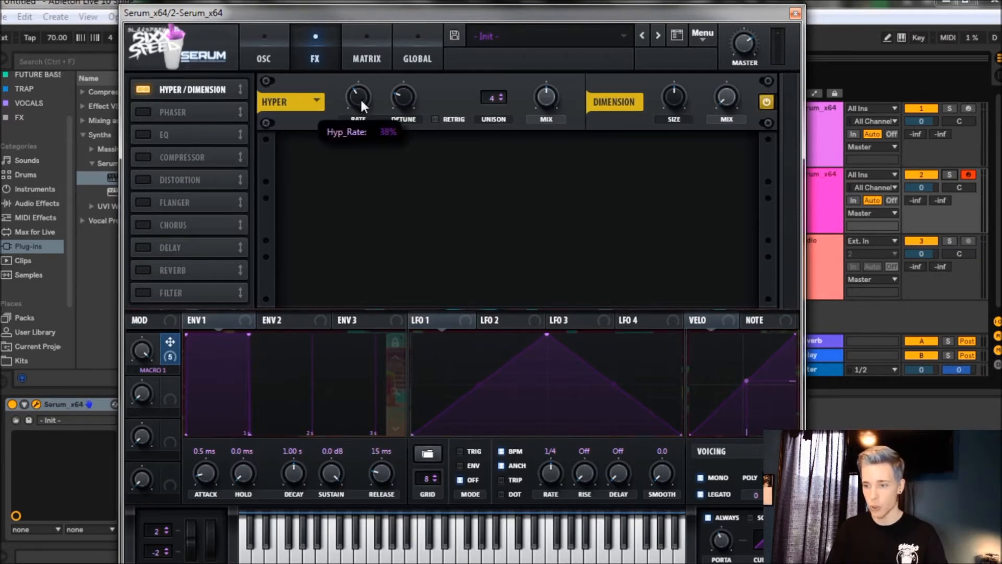
left_click_drag(361, 107, 361, 140)
mouse_move(403, 95)
left_mouse_down()
mouse_move(398, 117)
mouse_move(400, 109)
left_mouse_up()
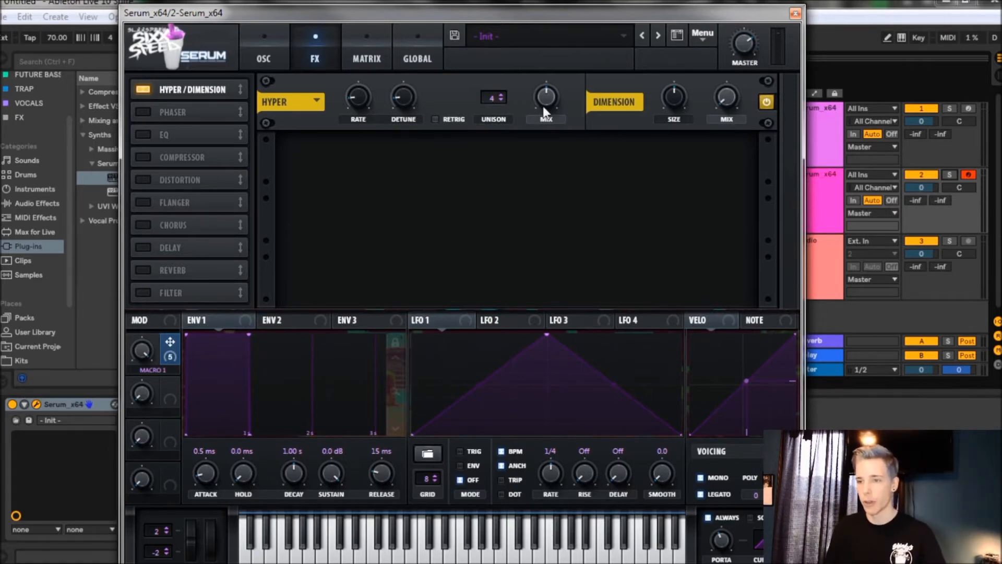
mouse_move(542, 110)
left_click_drag(541, 105, 534, 114)
left_click_drag(527, 120, 521, 127)
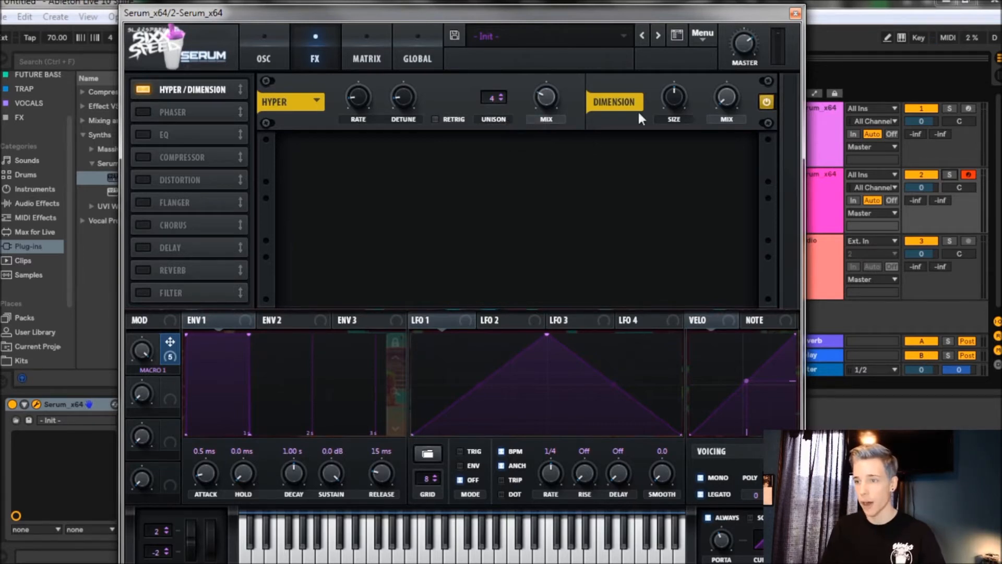
Reduce the Dimension size, raise its mix, and assign Macro 1 to that mix with an adjusted modulation amount.
left_click_drag(675, 93, 672, 95)
left_click_drag(662, 143, 658, 151)
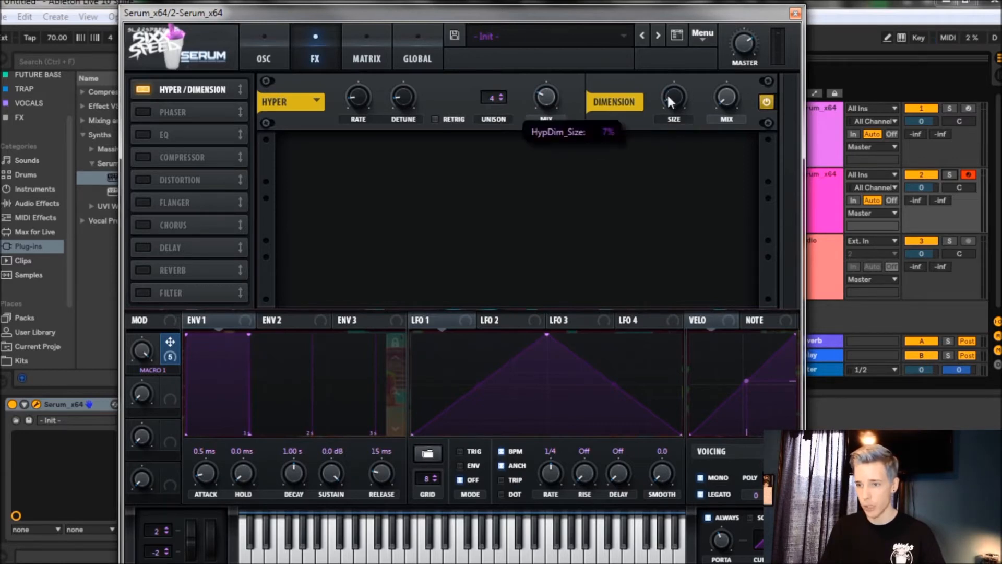
left_click_drag(724, 103, 743, 15)
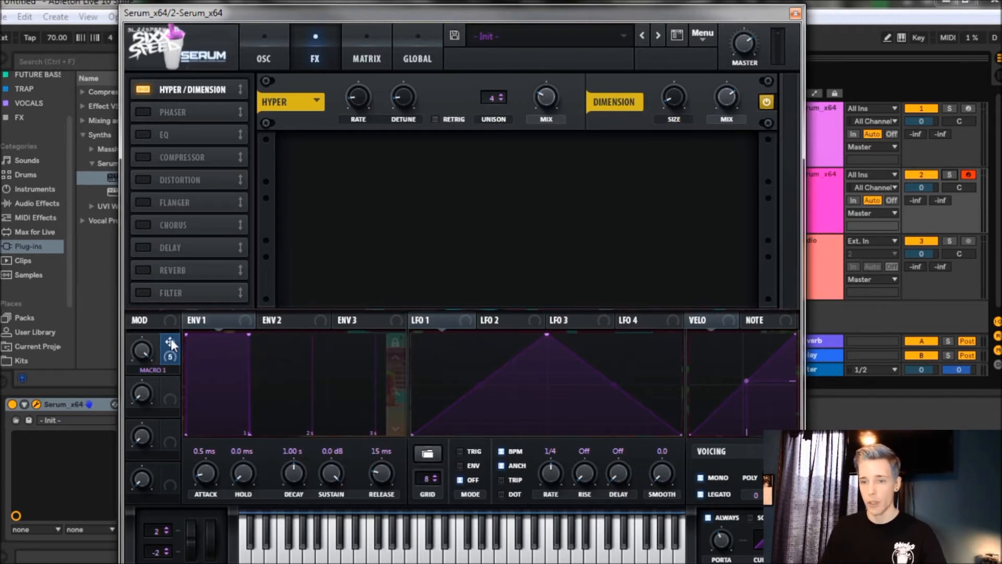
left_click_drag(485, 256, 727, 96)
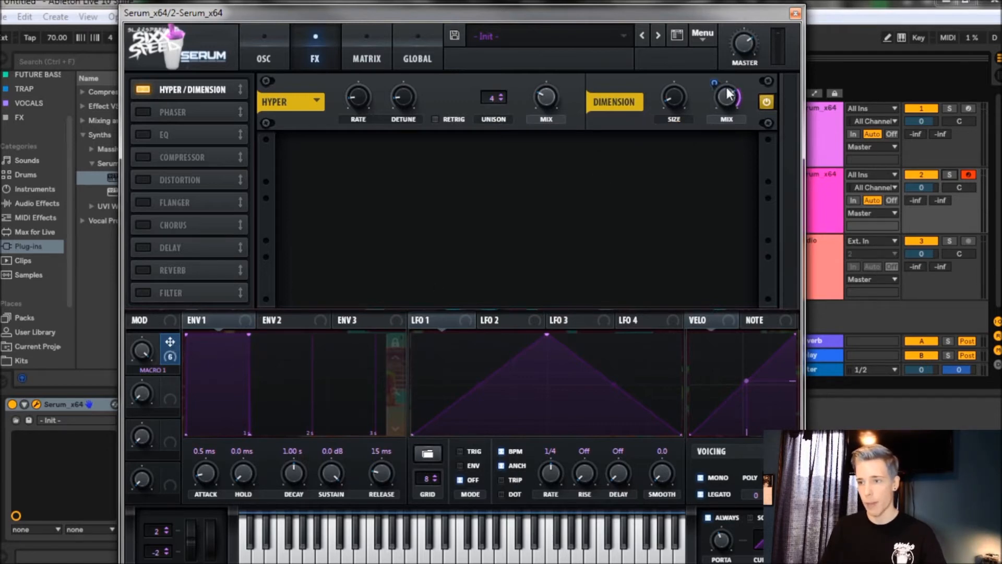
left_click_drag(714, 84, 714, 91)
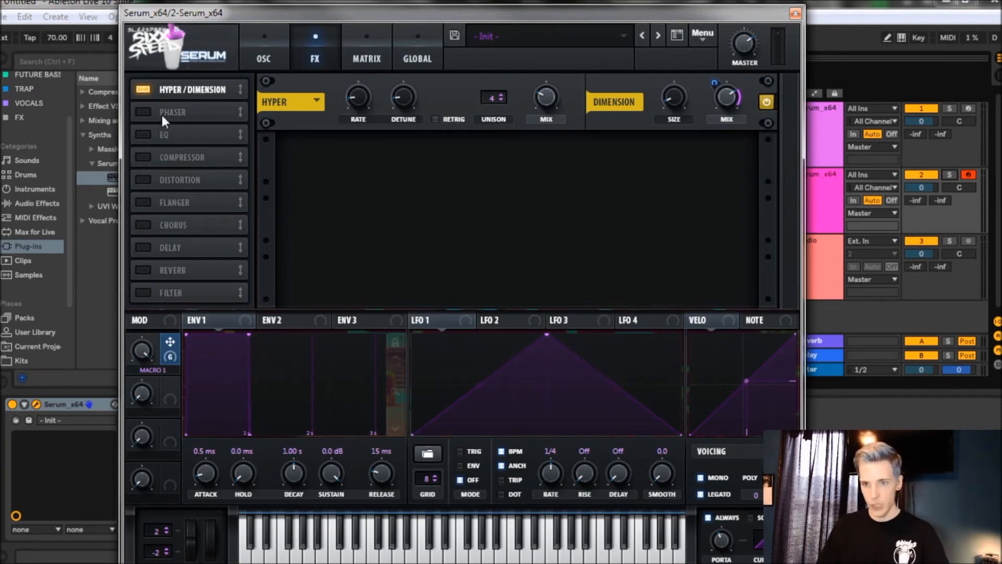
Enable the Phaser with rate, depth and frequency at minimum and its mix slightly below full.
left_click(143, 114)
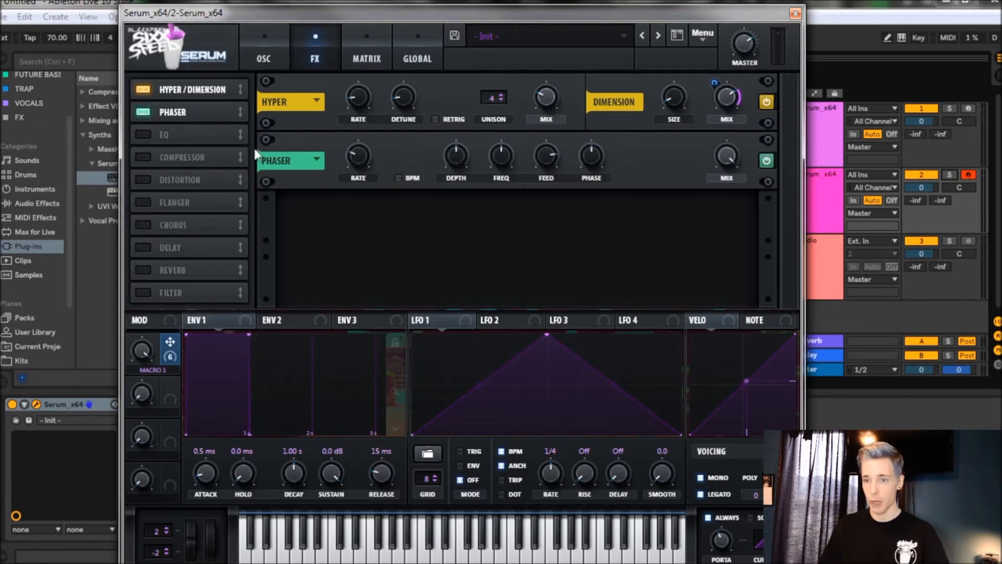
left_click_drag(364, 165, 371, 264)
left_click_drag(447, 161, 452, 308)
left_click_drag(500, 156, 487, 278)
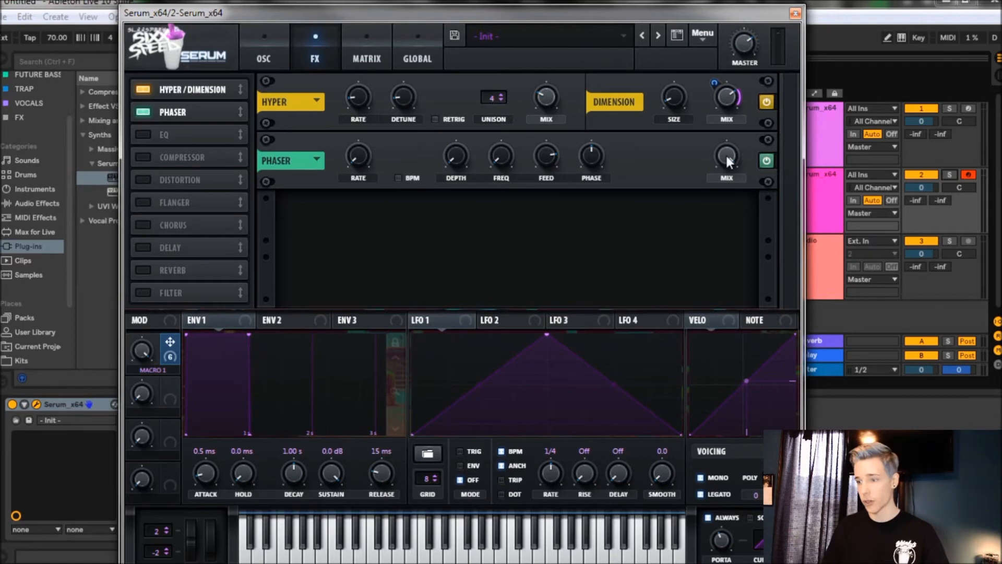
left_click_drag(726, 154, 733, 192)
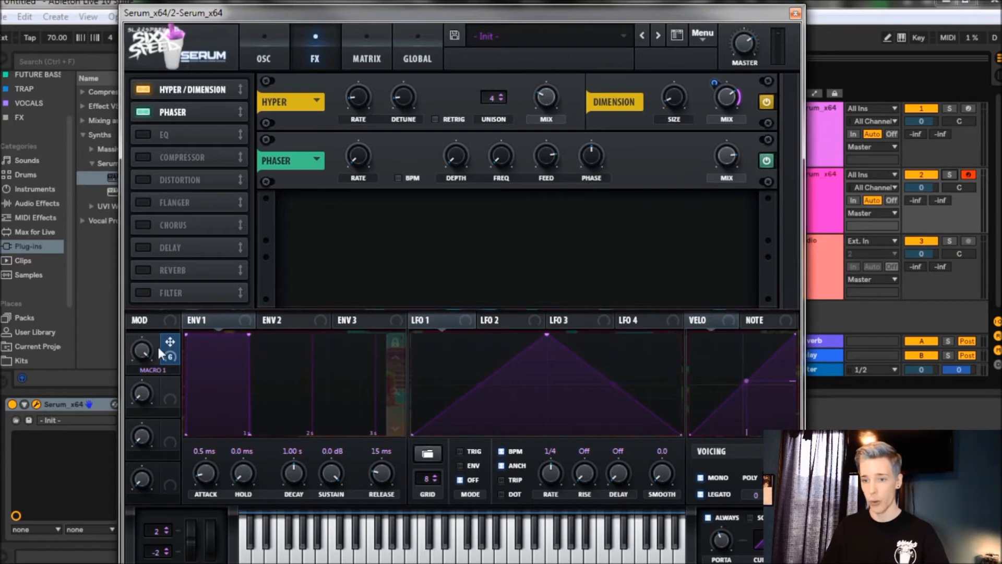
Assign Macro 1 to the Phaser depth with an amount of about 25 and compare the sound with the Phaser bypassed.
left_click_drag(336, 226, 443, 206)
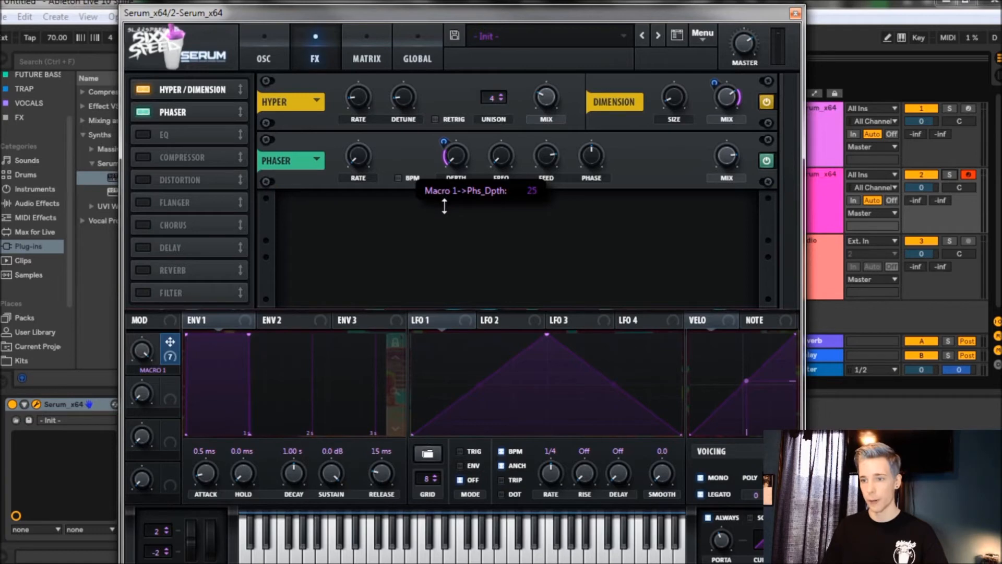
left_click_drag(444, 207, 446, 211)
left_click_drag(445, 210, 446, 212)
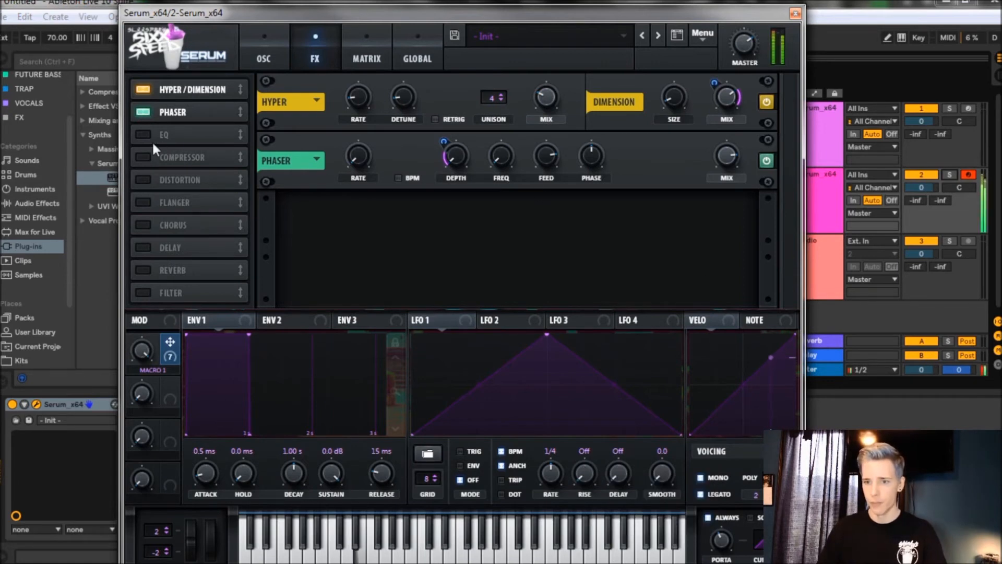
left_click(144, 112)
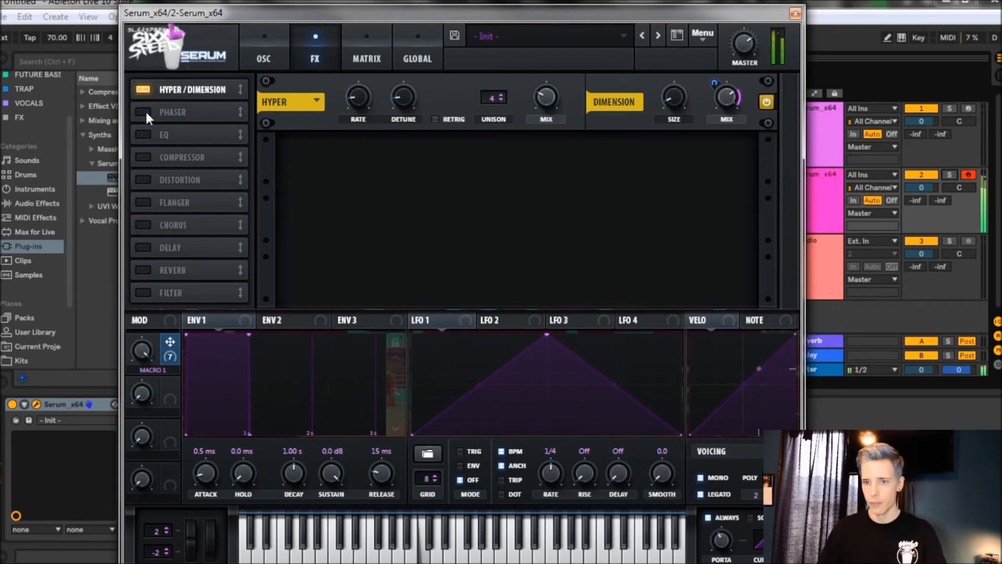
left_click(145, 111)
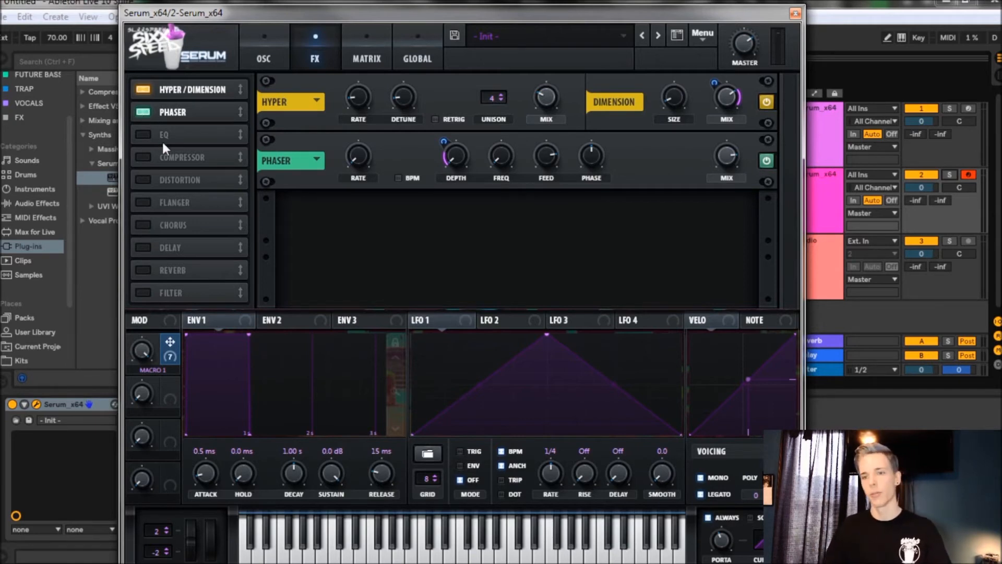
Enable the EQ with a peak-shaped low band, lower that band's frequency and assign Macro 1 to it with an amount of about 30.
left_click(145, 134)
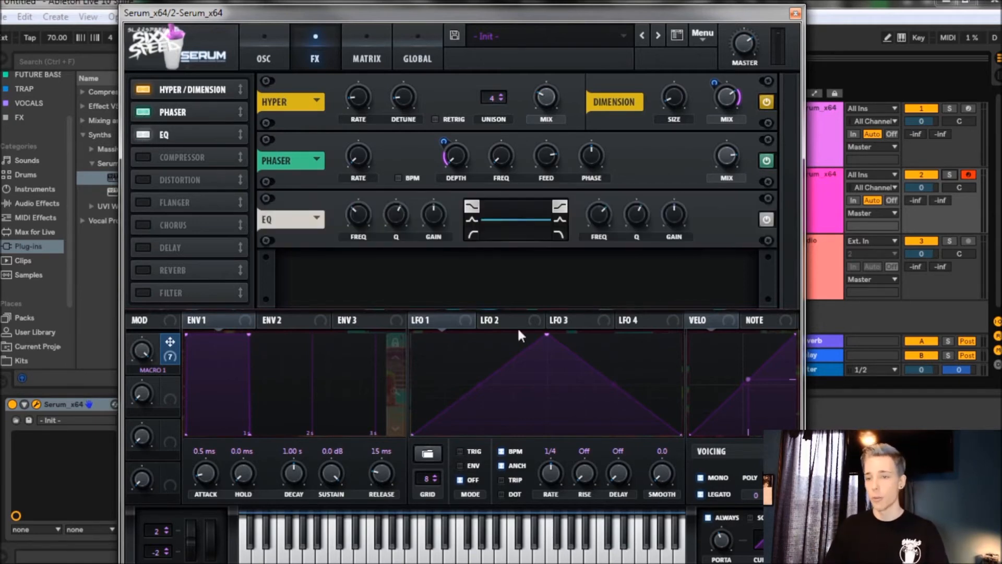
left_click(470, 218)
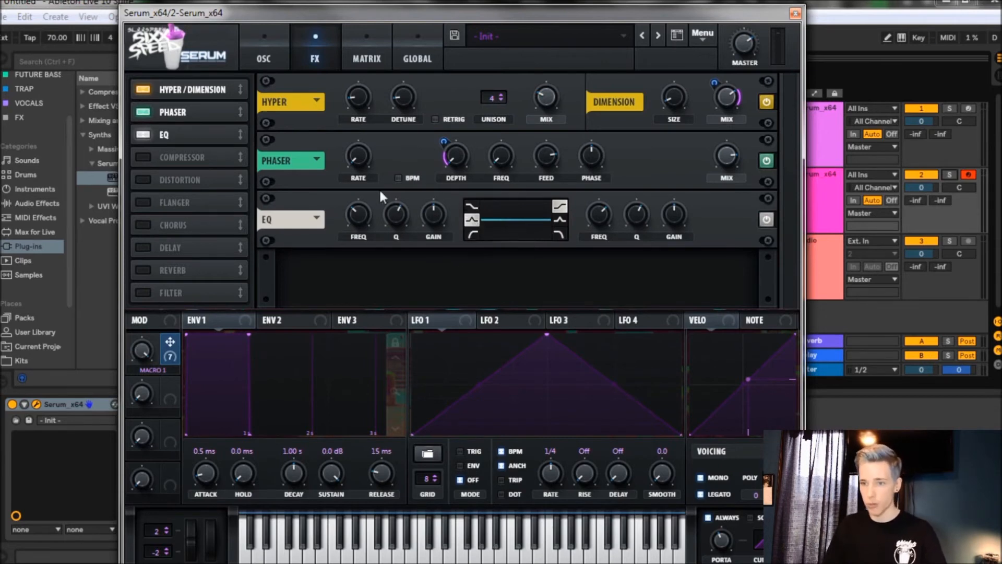
mouse_move(355, 221)
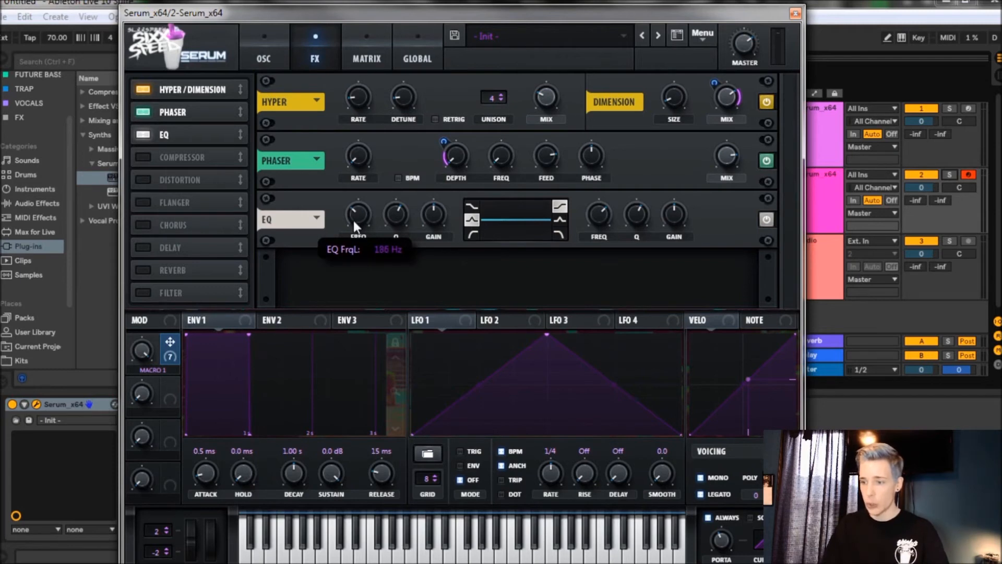
mouse_move(352, 227)
left_mouse_down()
mouse_move(354, 251)
mouse_move(360, 218)
mouse_move(344, 211)
mouse_move(343, 243)
left_mouse_up()
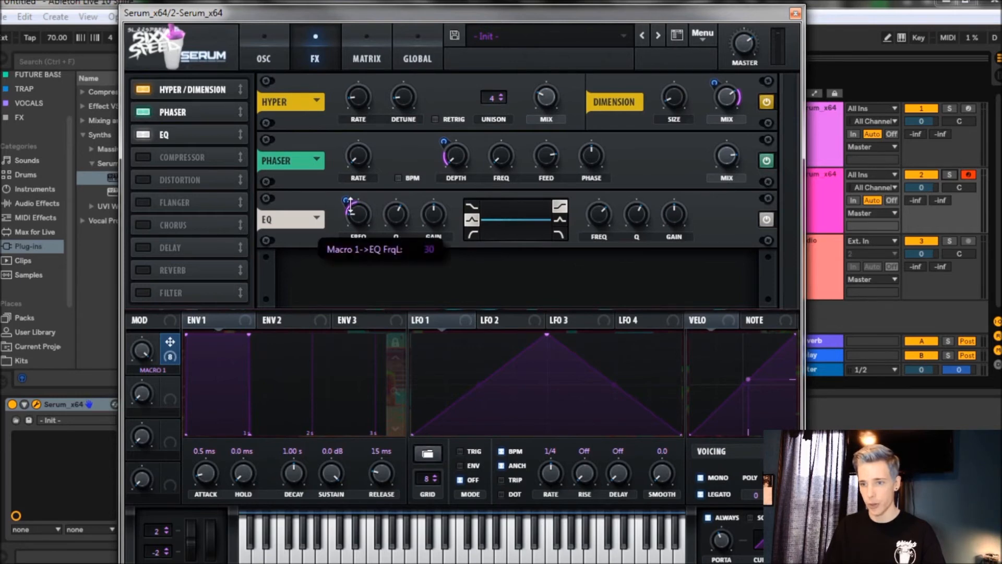
Set the EQ low band's Q to about 40% and raise its gain.
left_click_drag(399, 212, 394, 246)
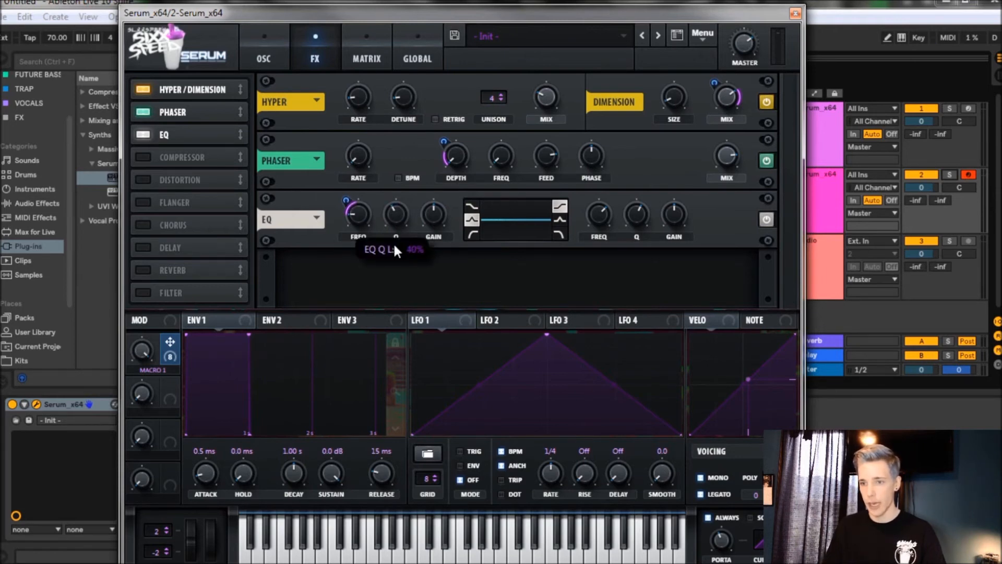
left_click_drag(431, 230, 440, 205)
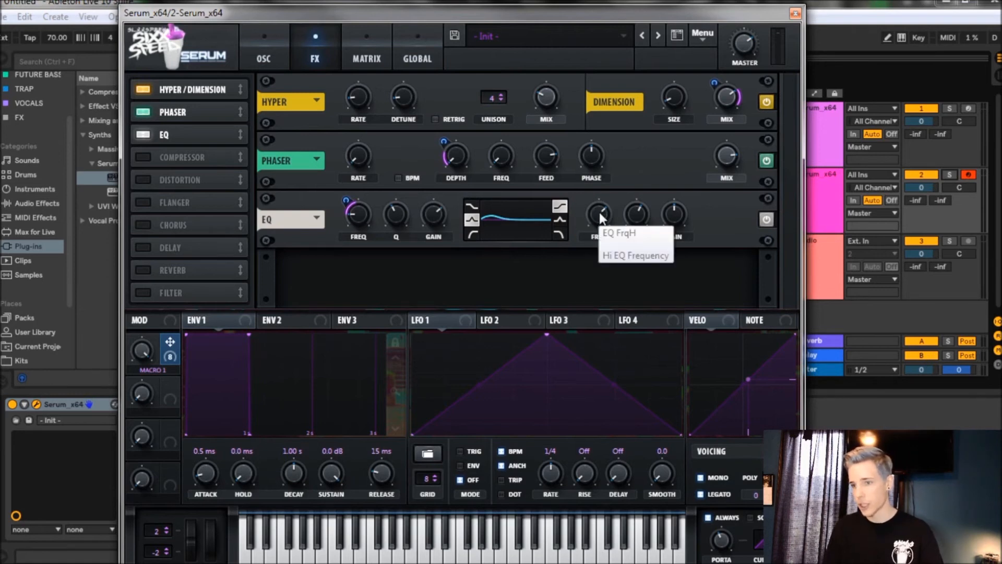
Lower the EQ high band's frequency, assign Macro 1 to it, and raise that band's gain to about 3.6 dB.
left_click_drag(601, 212, 591, 256)
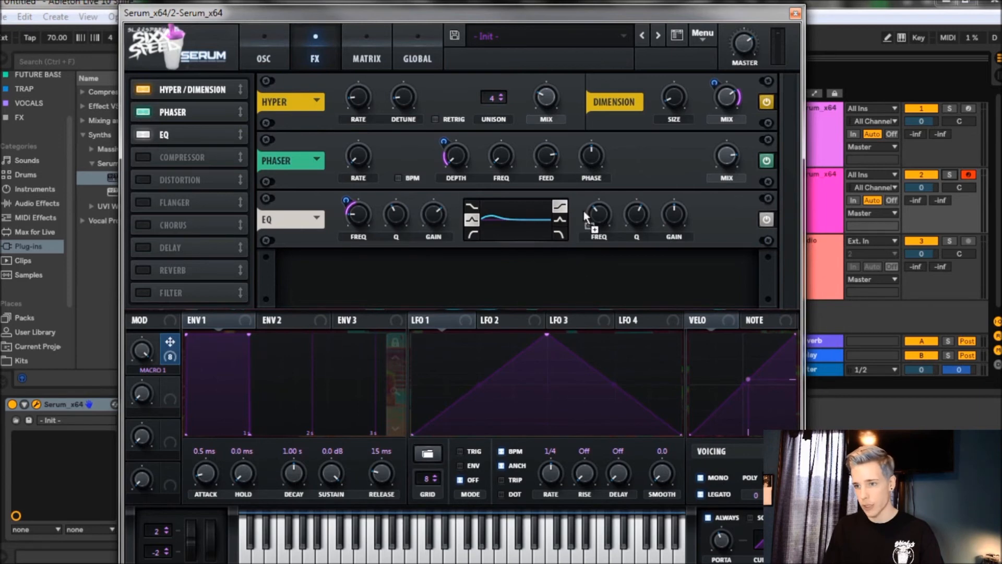
left_click_drag(593, 206, 585, 243)
left_click_drag(637, 216, 678, 216)
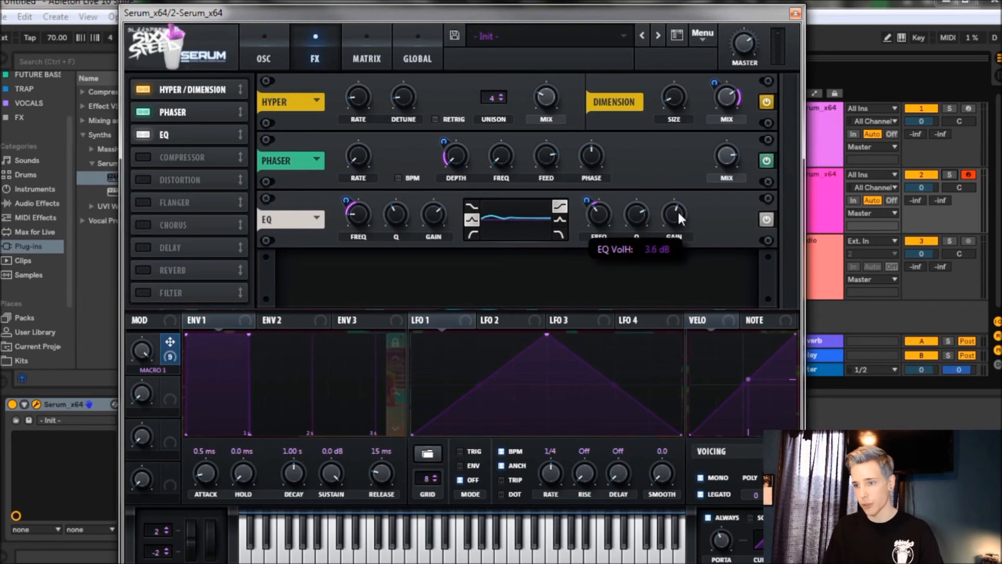
left_click_drag(678, 213, 679, 211)
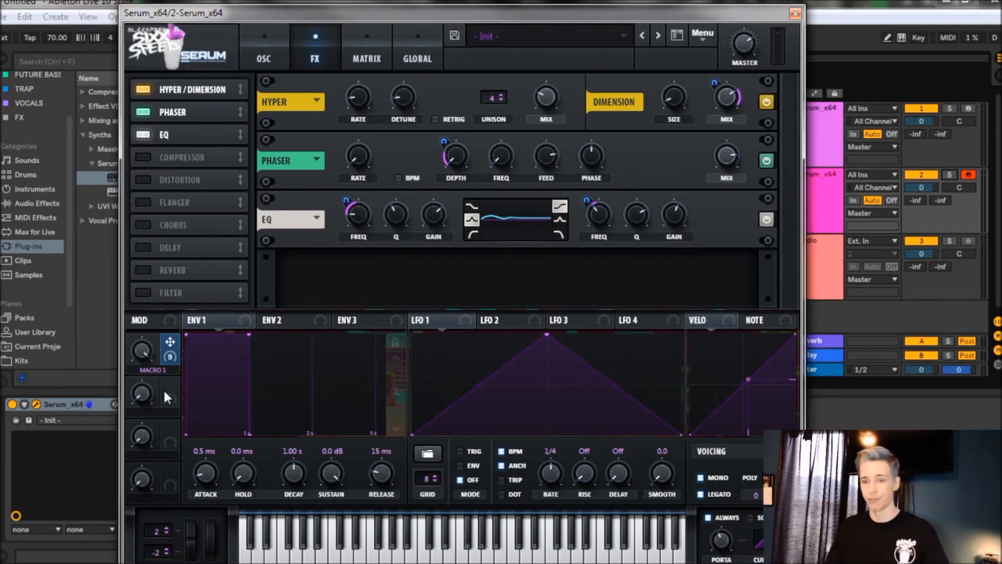
Sweep Macro 1 while playing notes to audition how it moves the oscillator, filter and effects settings together.
left_click_drag(141, 353, 57, 422)
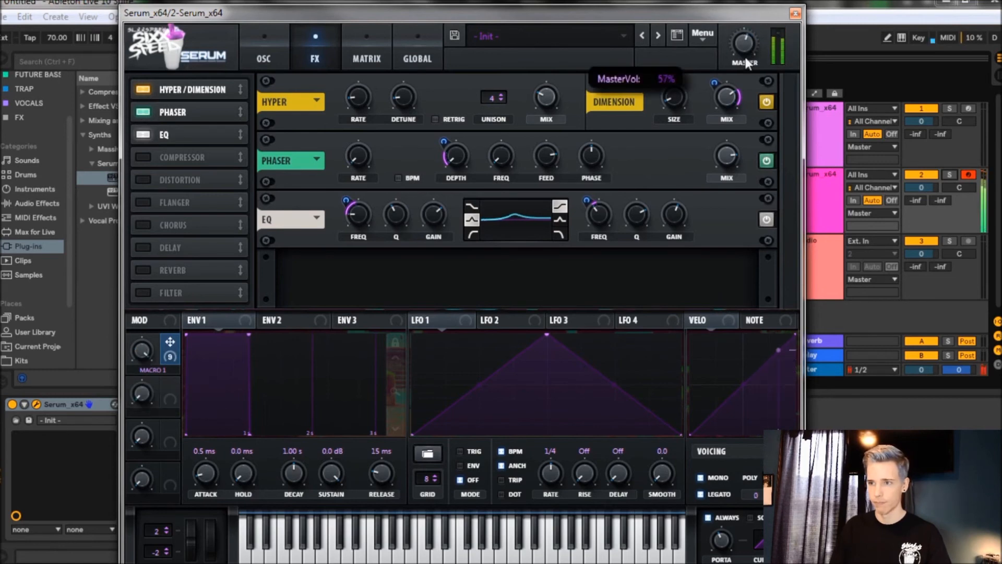
left_click_drag(120, 491, 134, 336)
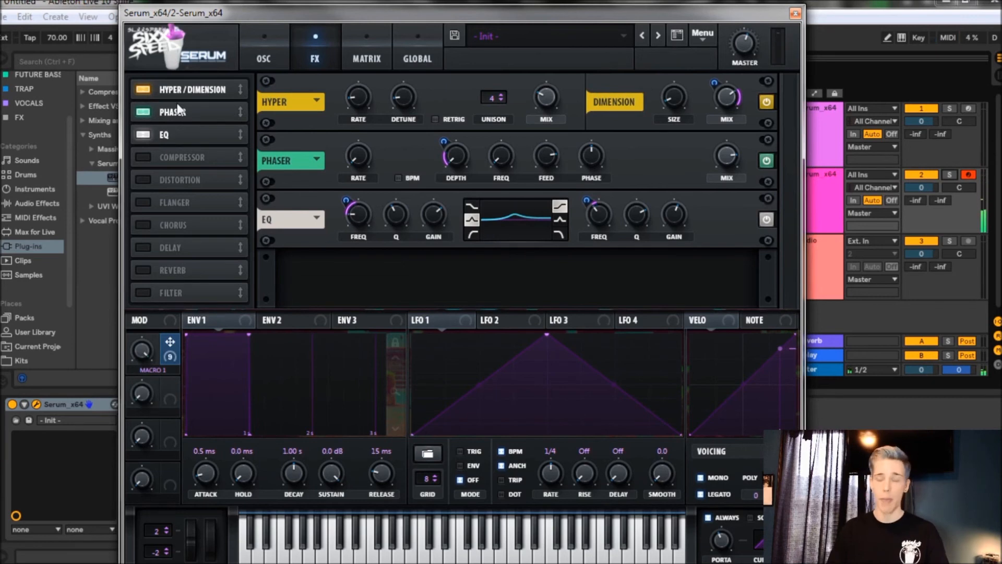
Enable the Compressor in multiband mode and set its low band to about 60%.
left_click(143, 157)
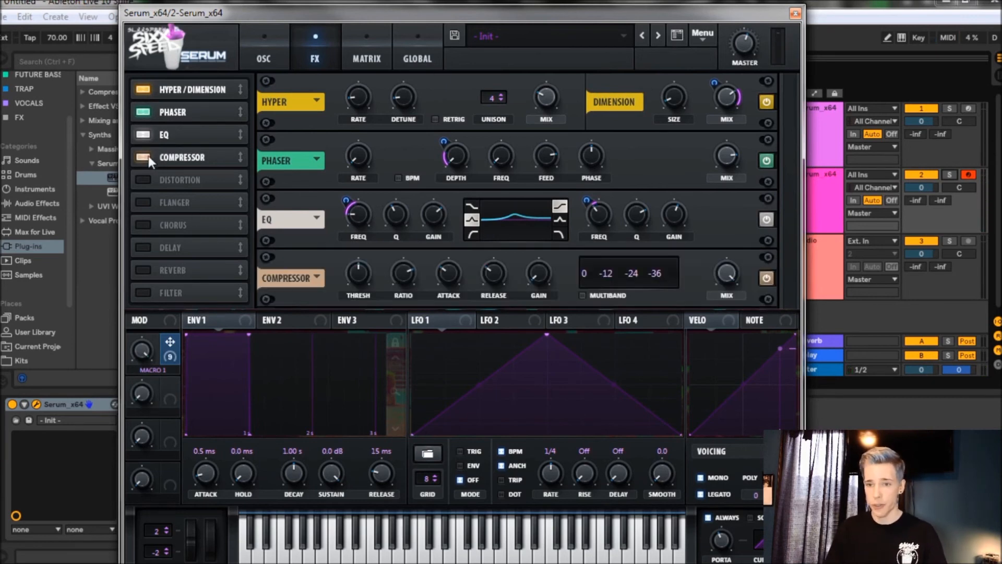
left_click(583, 295)
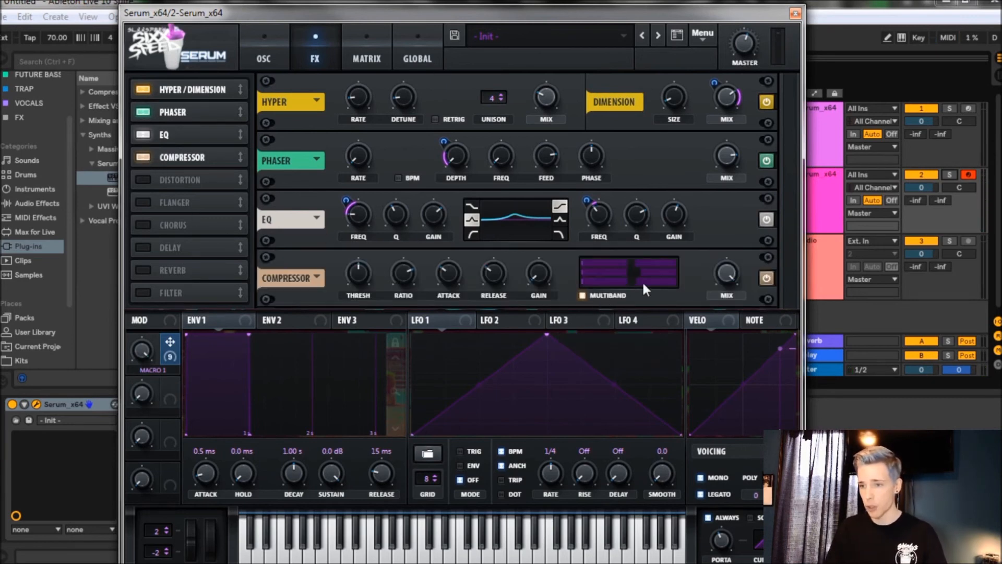
left_click_drag(629, 283, 612, 286)
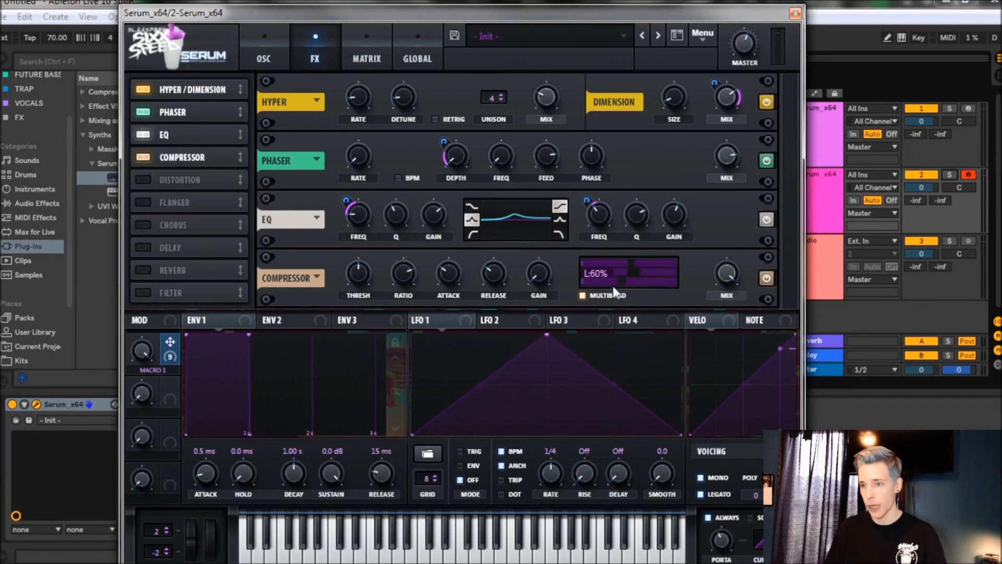